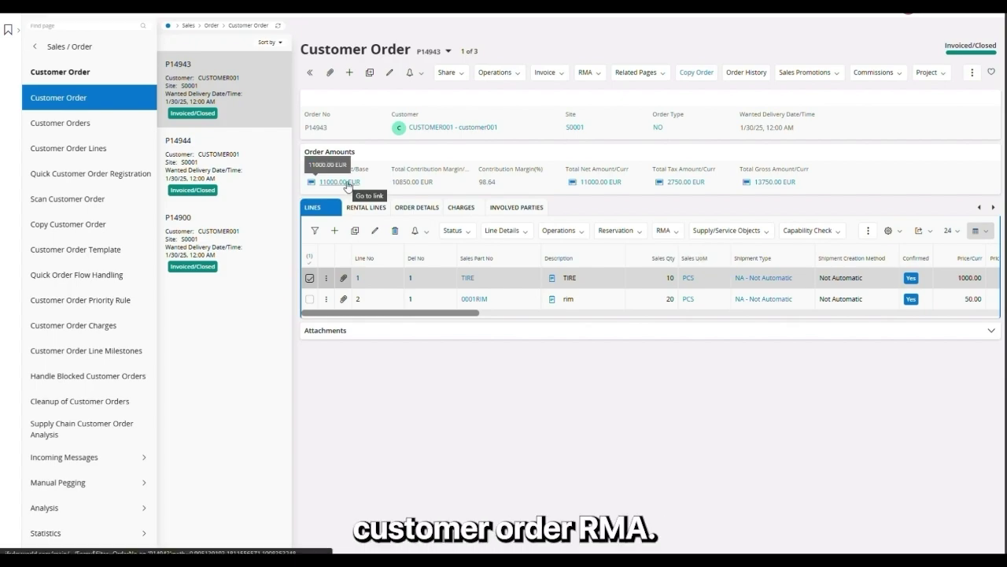
# Step: Create an RMA for customer order line 2 (0001RIM) with return reason 10, Packaging damaged in transit
pyautogui.click(258, 93)
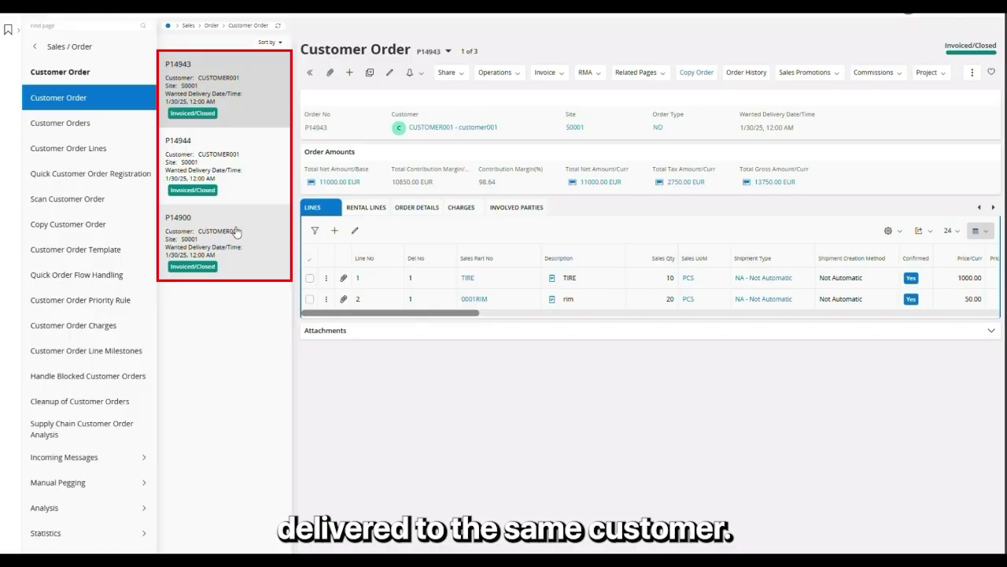
pyautogui.click(310, 300)
pyautogui.click(667, 232)
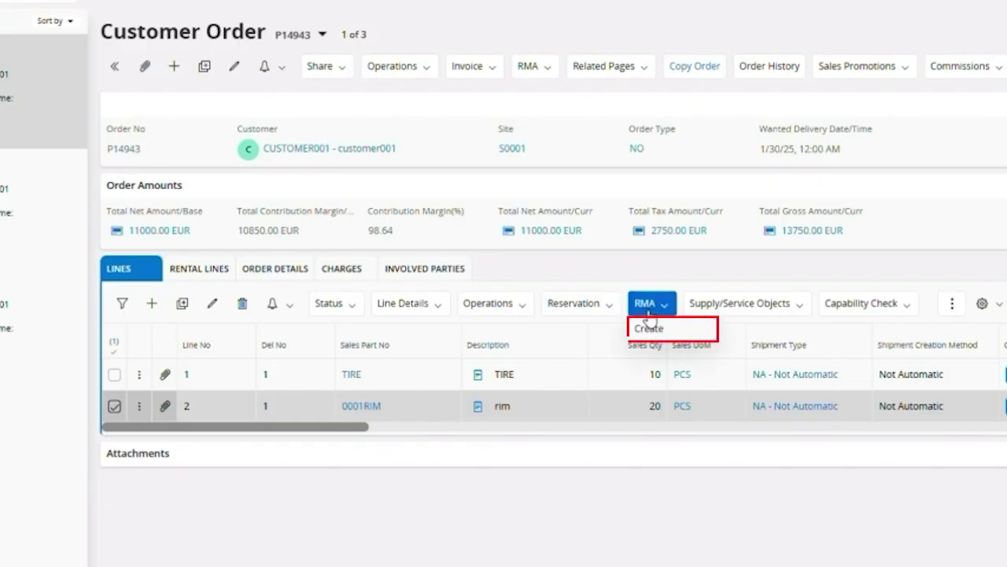
pyautogui.click(658, 329)
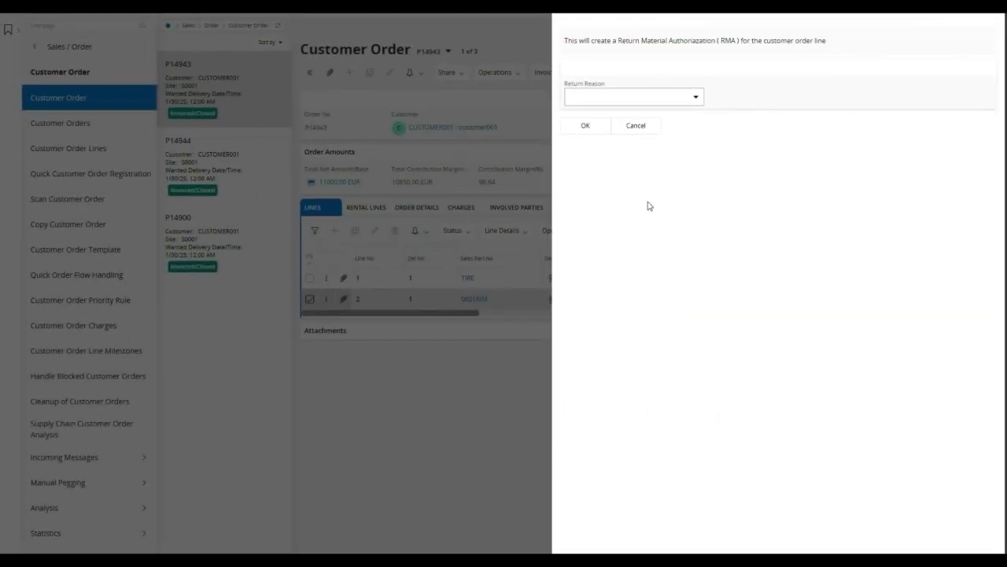
pyautogui.click(696, 98)
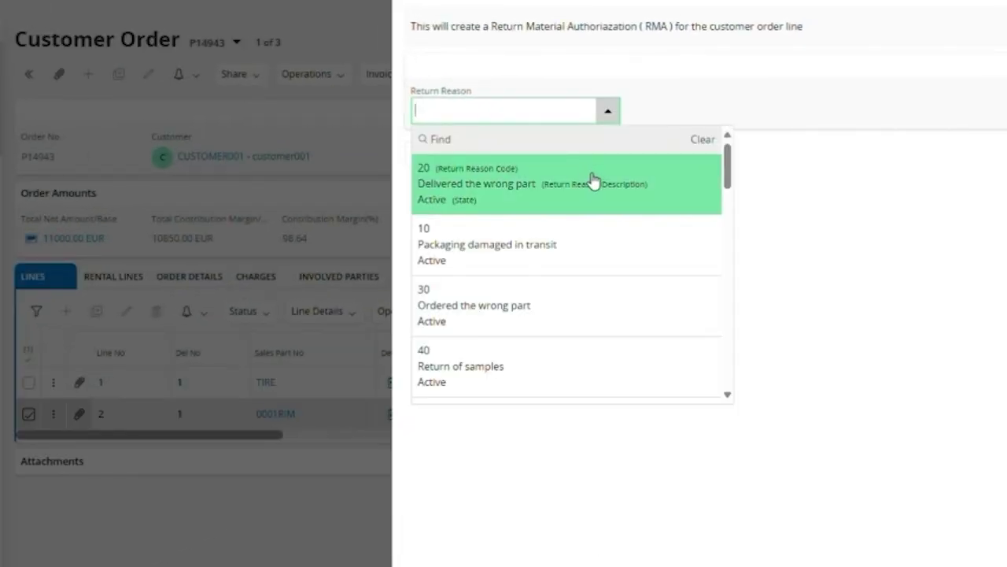
pyautogui.click(583, 275)
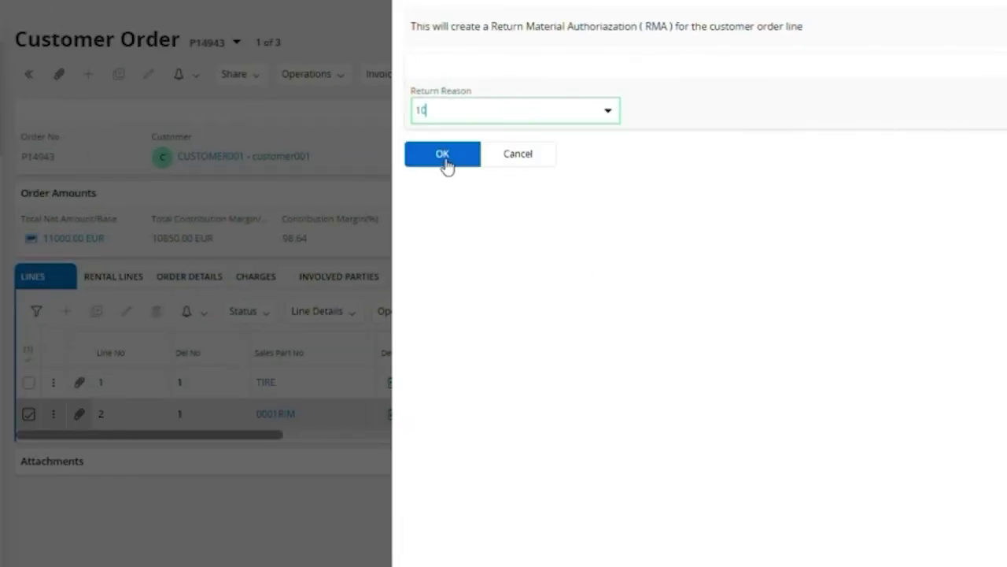
pyautogui.click(445, 165)
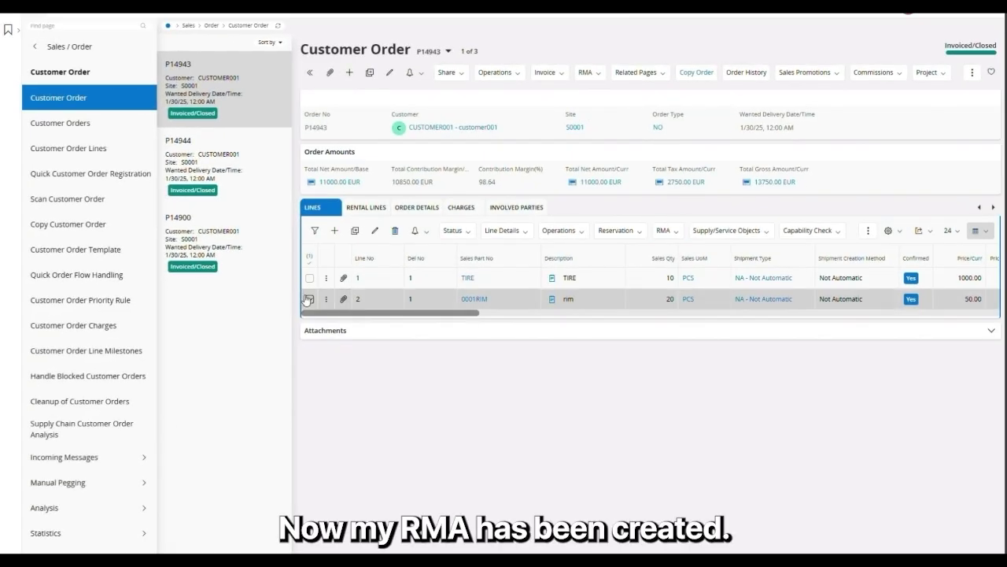
# Step: View the RMA line linked to the 0001RIM order line and open its full Return Material Authorization details
pyautogui.click(665, 234)
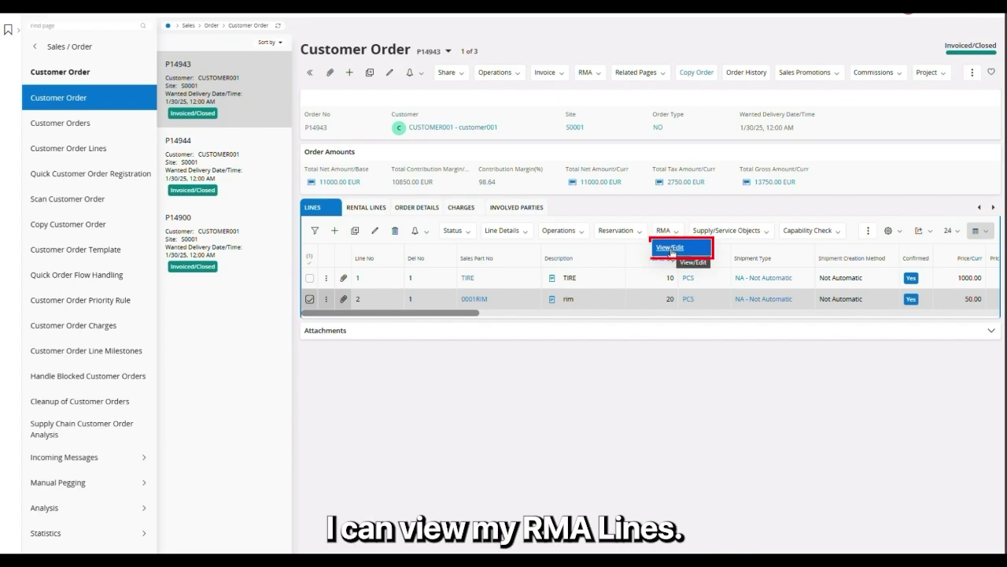
pyautogui.click(670, 248)
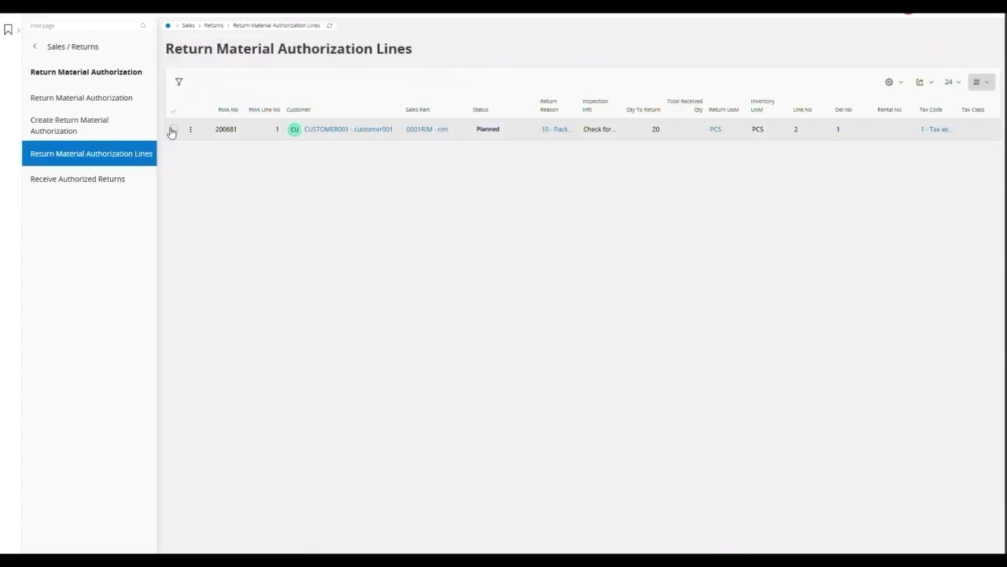
pyautogui.click(174, 130)
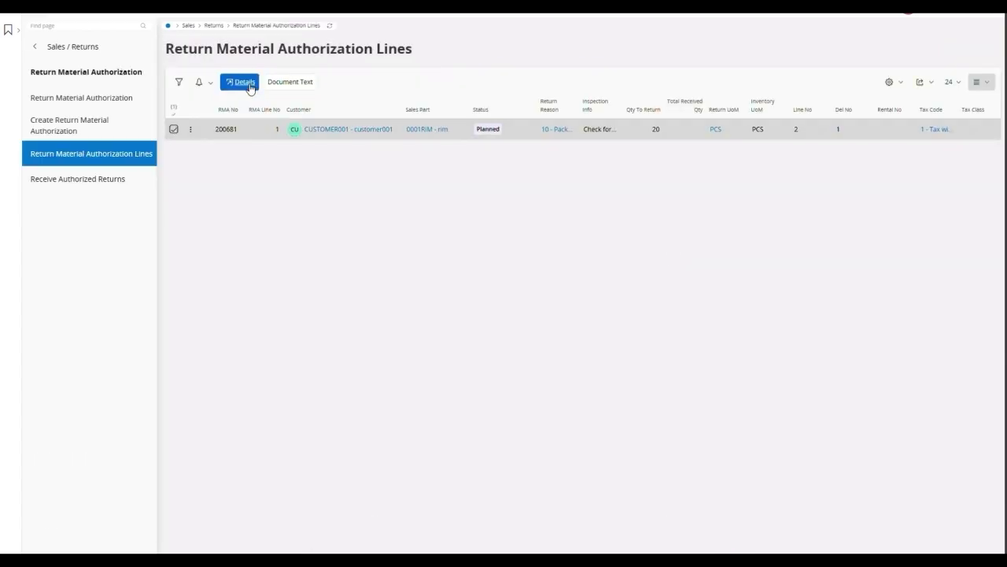
pyautogui.click(244, 81)
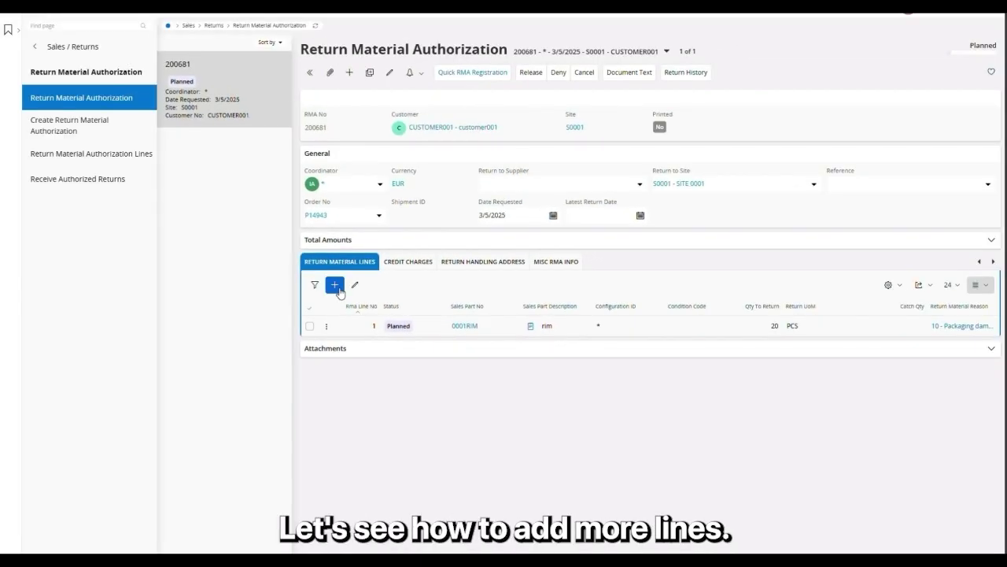
# Step: Add a return material line for TIRE with quantity 3 and reason 10, Packaging damaged in transit, and save it
pyautogui.click(336, 286)
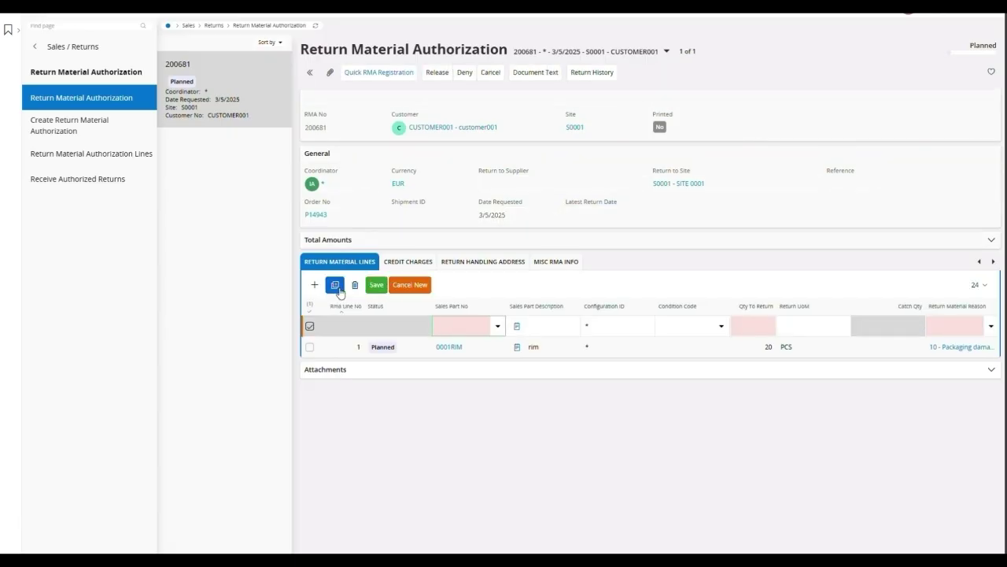
pyautogui.click(499, 330)
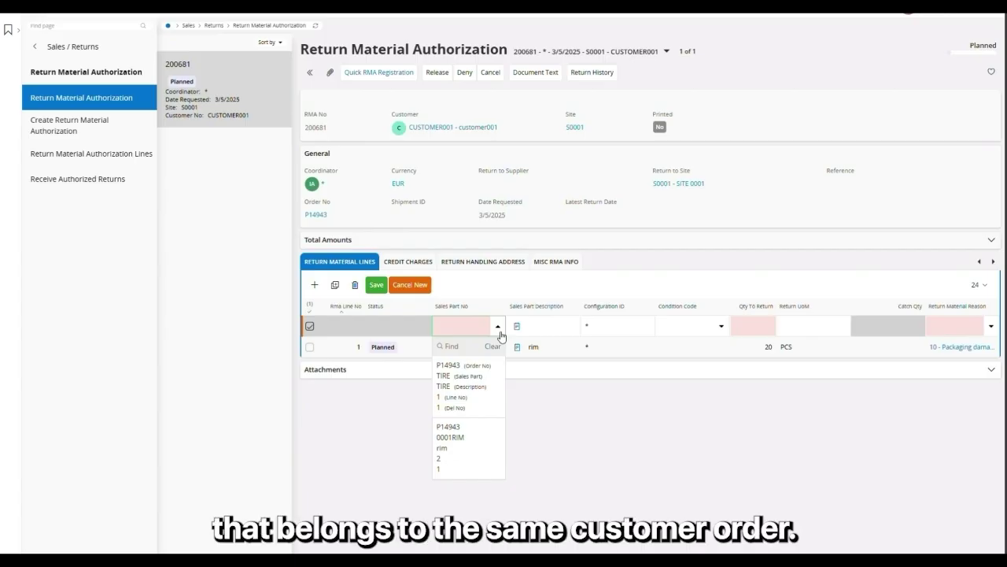
pyautogui.click(468, 401)
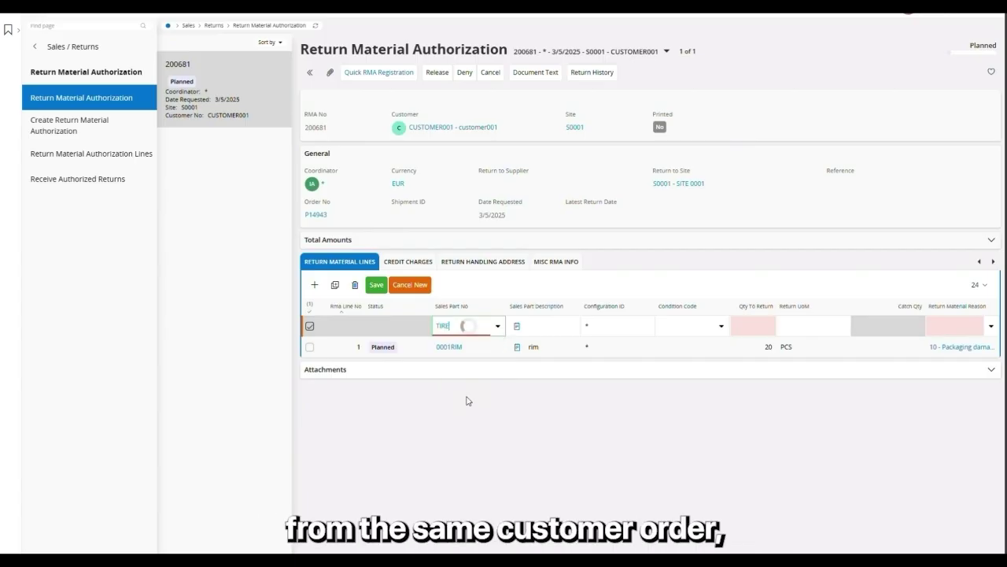
pyautogui.click(759, 322)
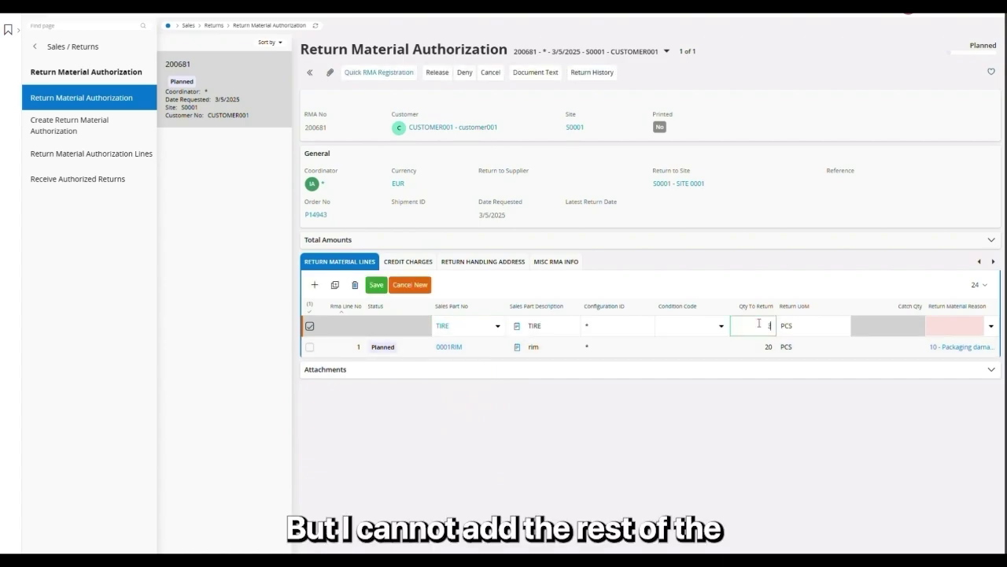
pyautogui.write('3')
pyautogui.press('Tab')
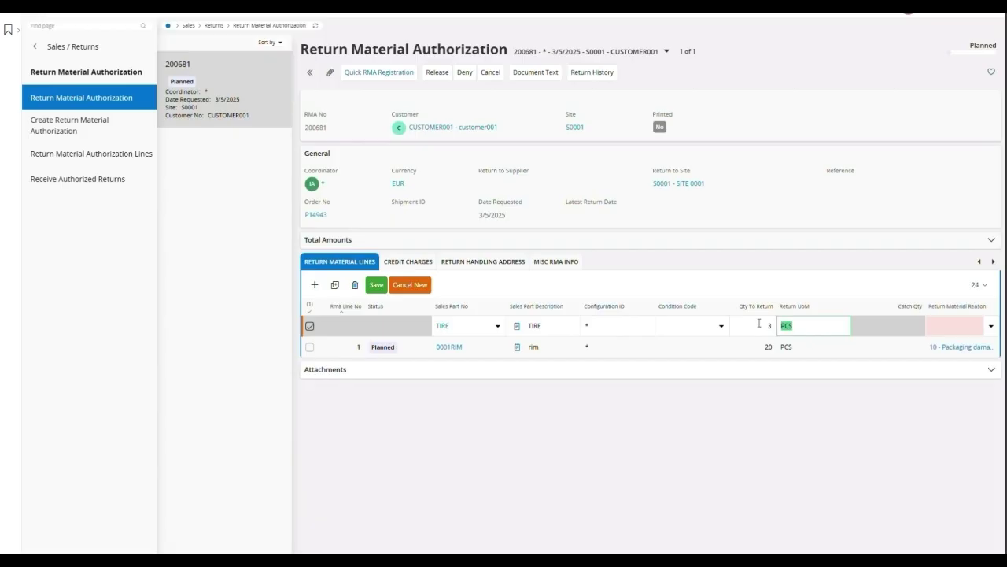
pyautogui.click(990, 326)
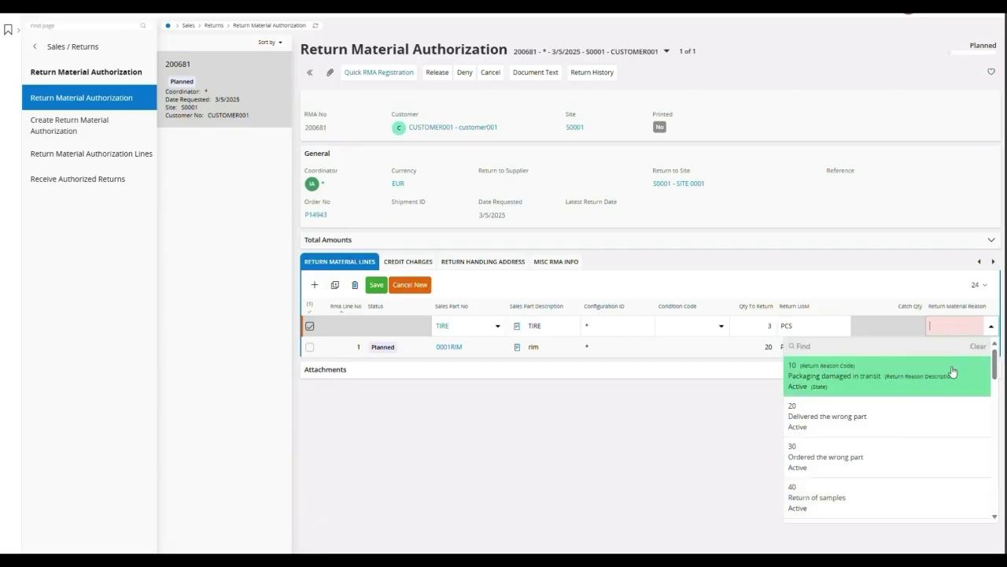
pyautogui.click(951, 371)
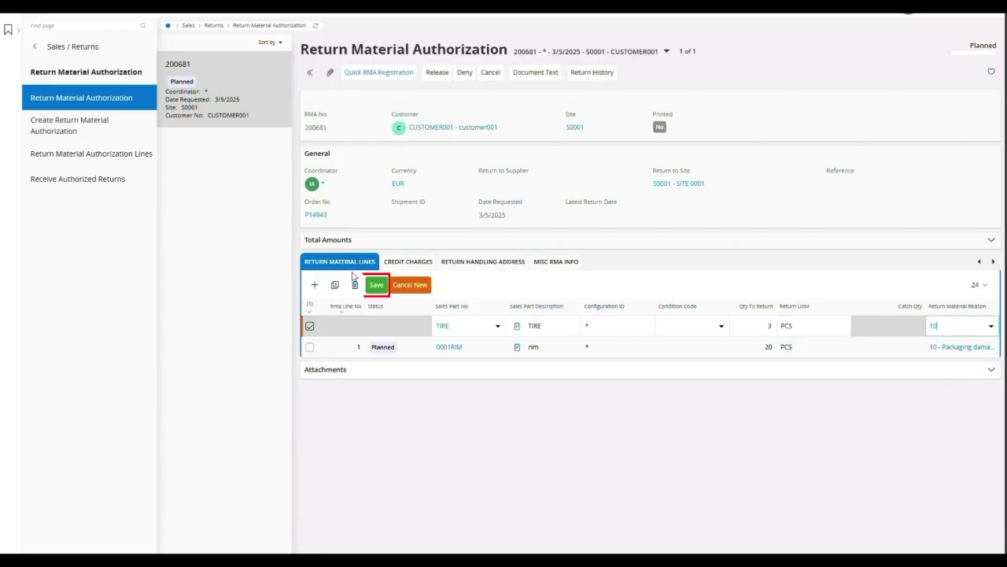
pyautogui.click(377, 285)
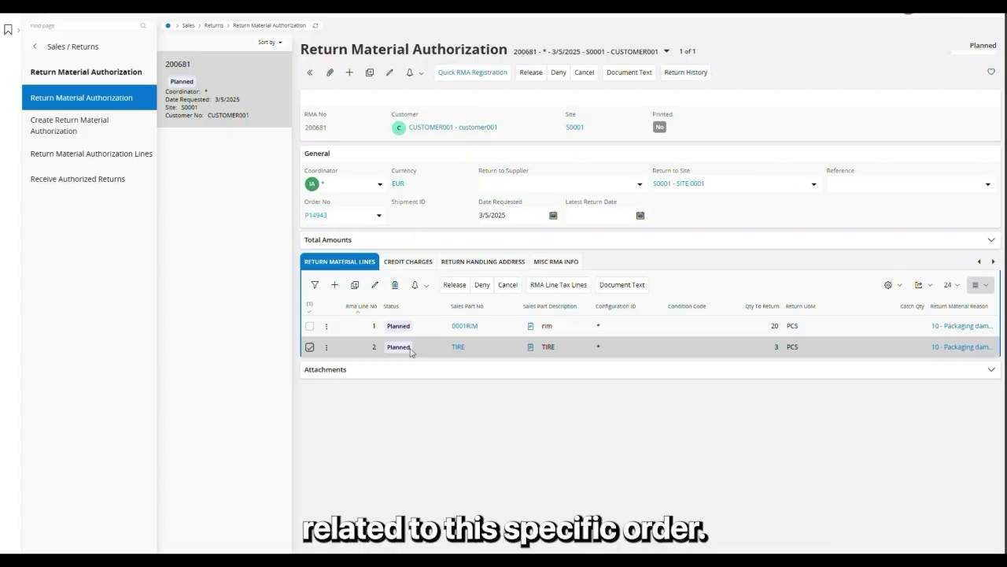
# Step: Create a new Return Material Authorization manually for the listed customer and save its header
pyautogui.click(350, 74)
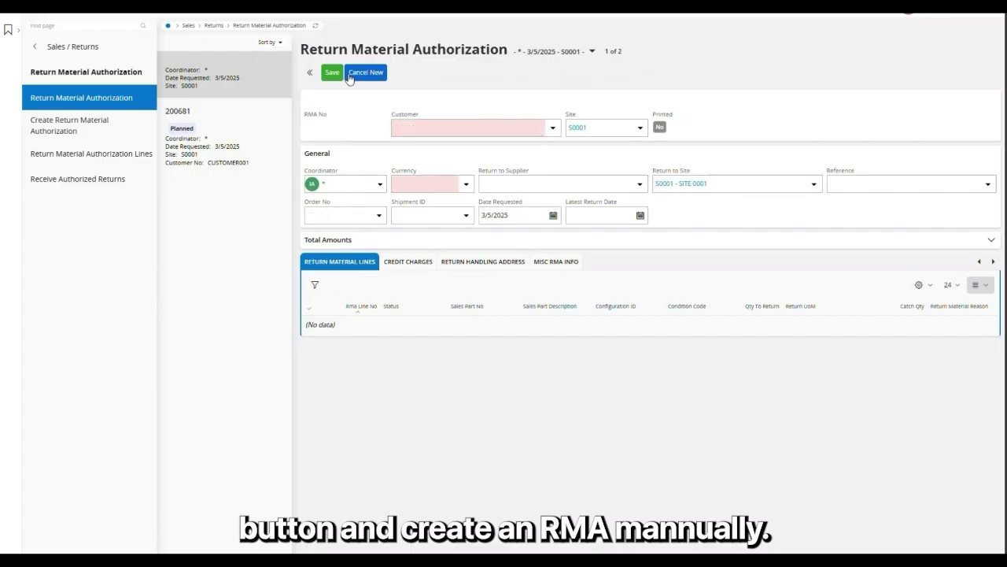
pyautogui.click(455, 129)
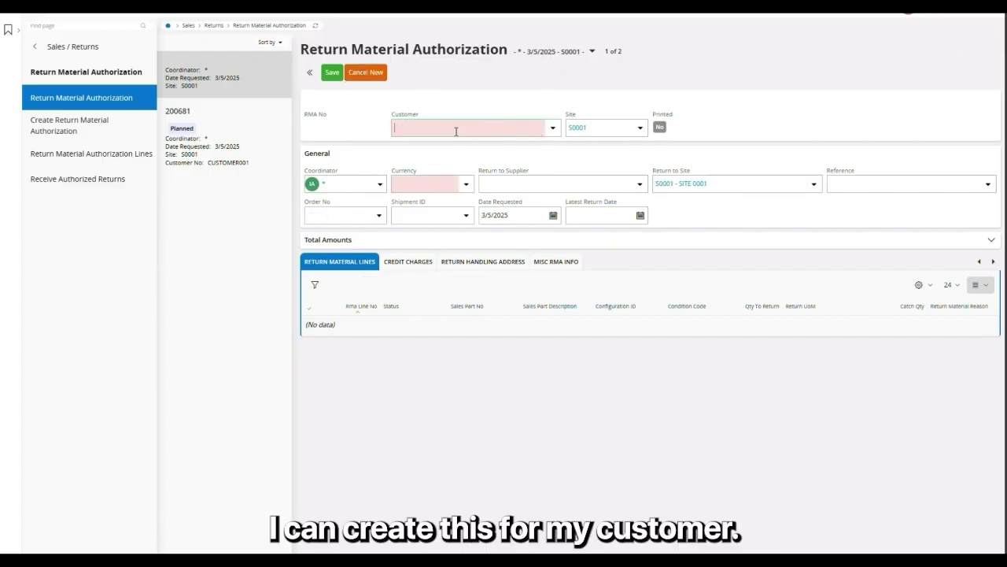
pyautogui.write('c')
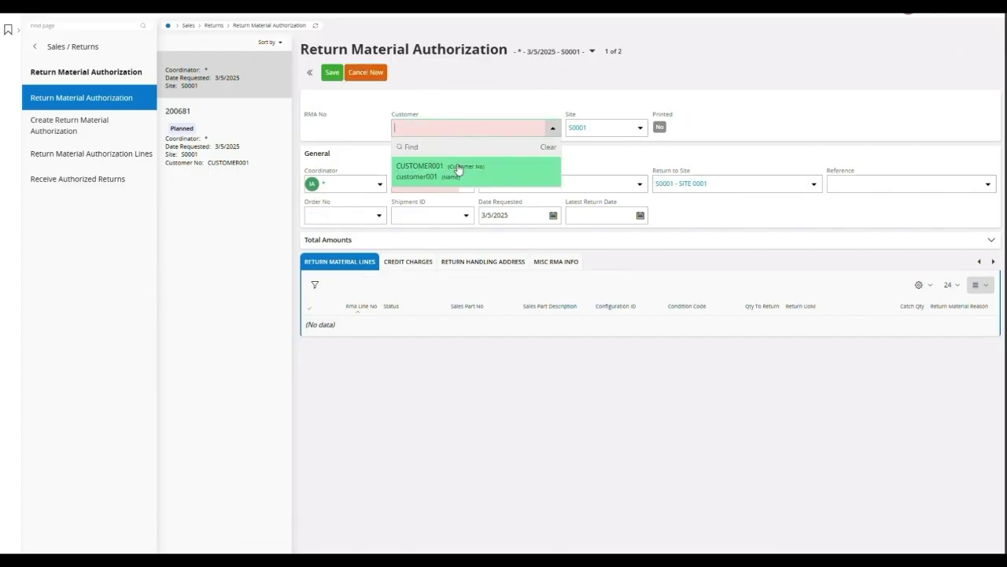
pyautogui.click(458, 173)
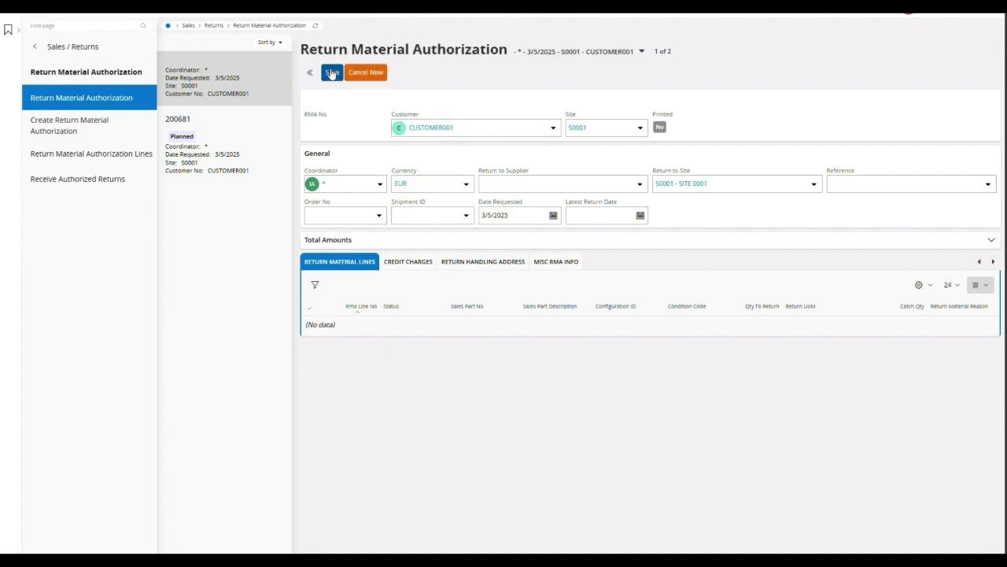
pyautogui.click(331, 72)
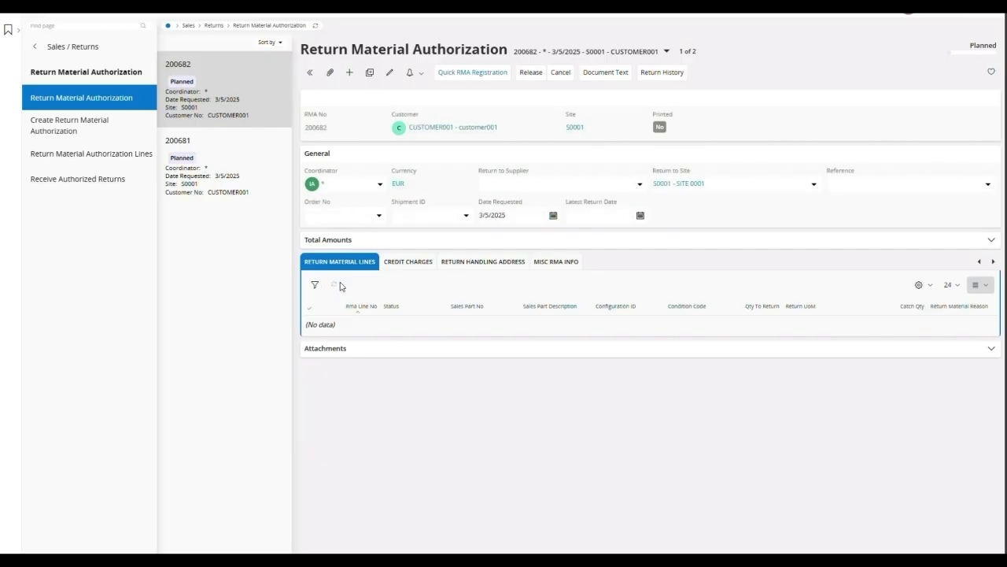
# Step: Start a return material line on the new RMA for sales part 0001RIM with a quantity to return of 2
pyautogui.click(336, 286)
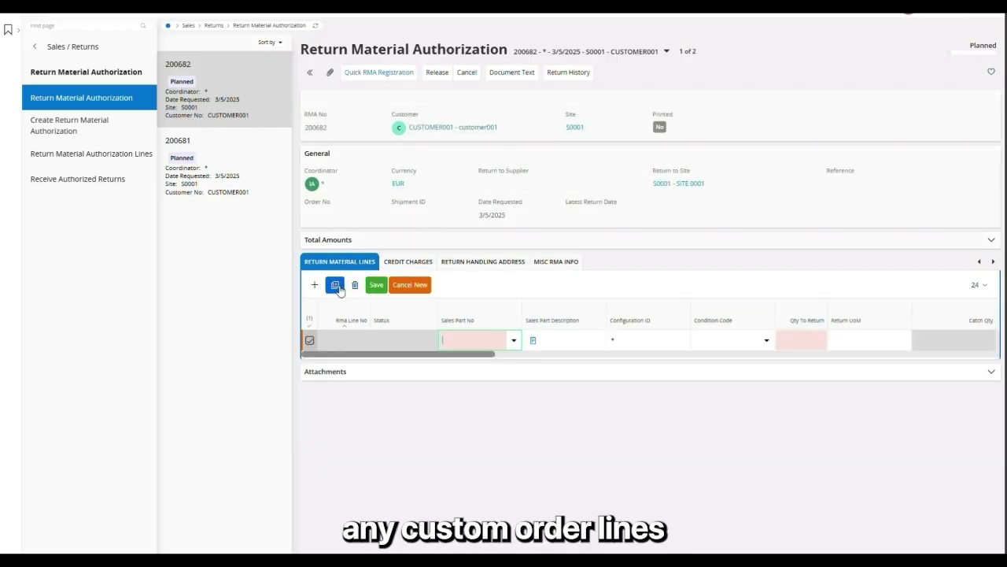
pyautogui.click(516, 343)
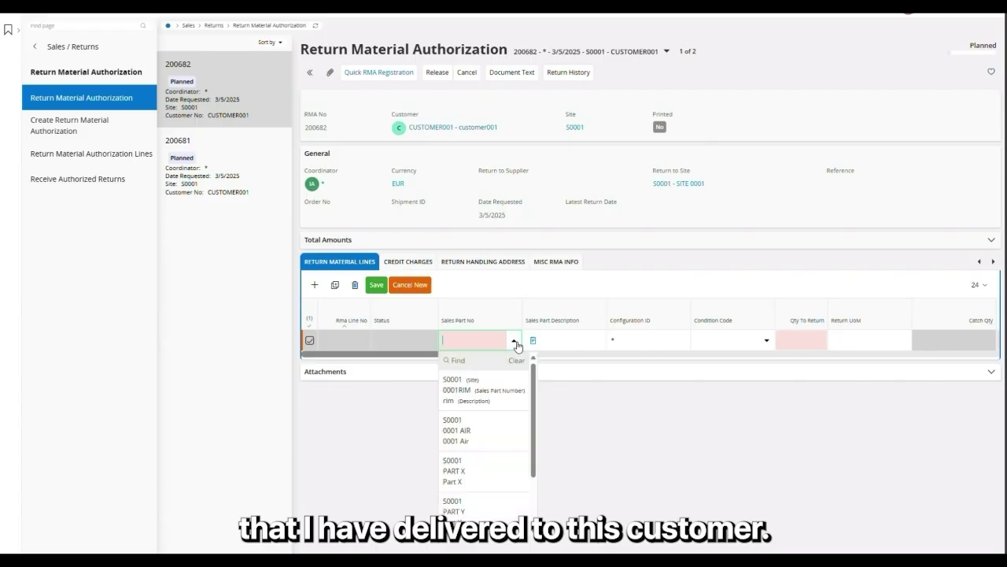
pyautogui.click(507, 399)
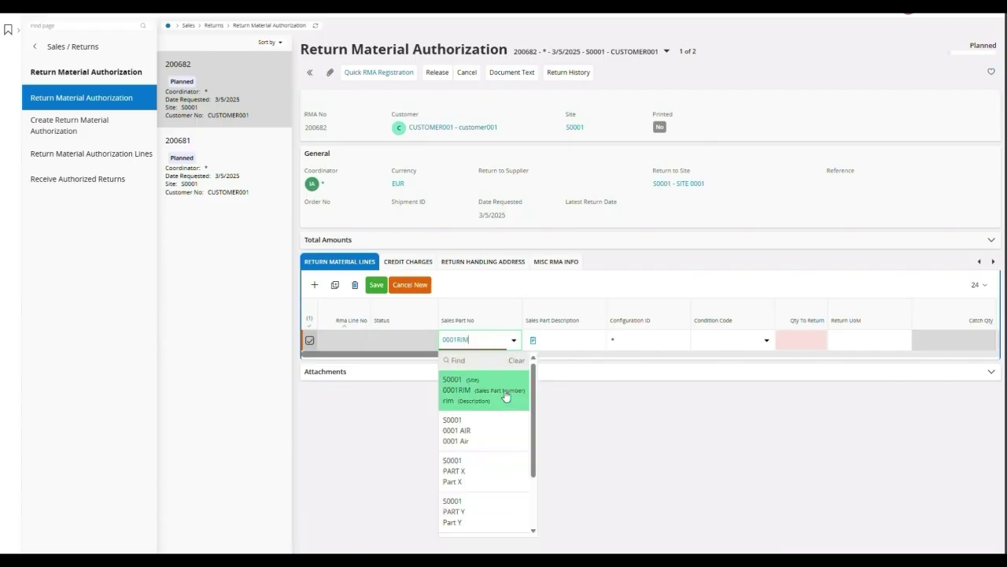
pyautogui.click(798, 337)
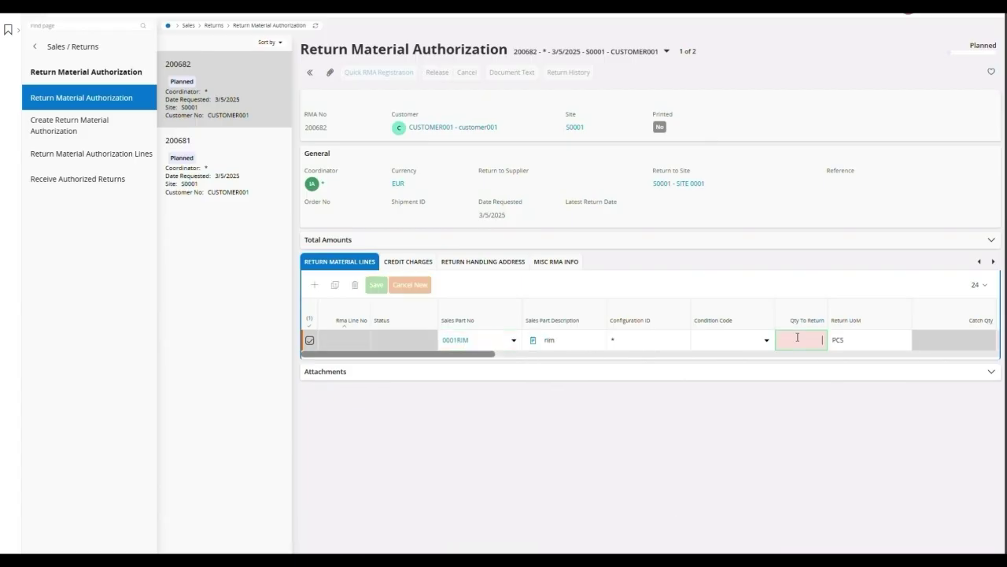
pyautogui.write('2')
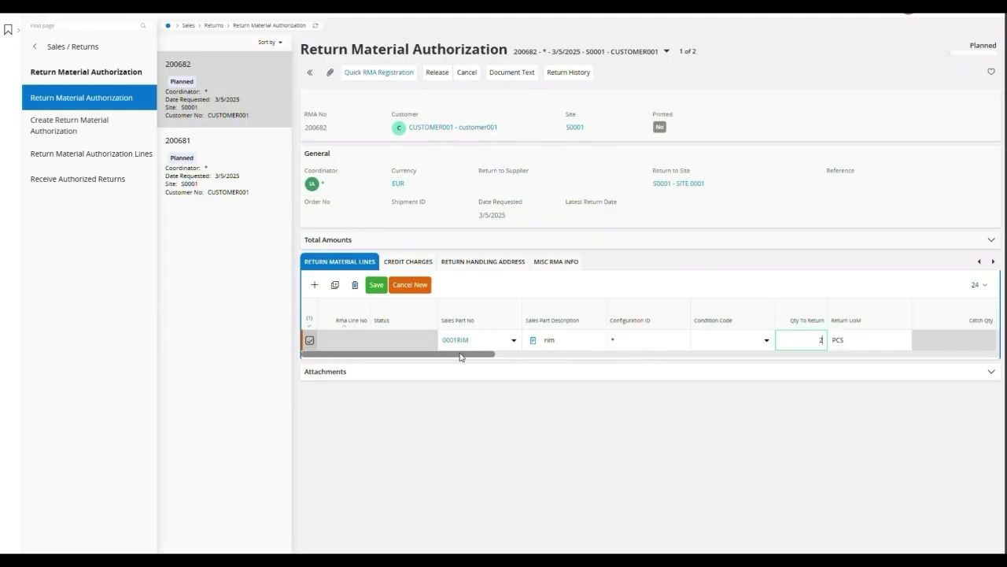
# Step: Link the rim return line to the first listed customer order, set return reason 20, Delivered the wrong part, and save it
pyautogui.moveTo(461, 356); pyautogui.dragTo(598, 355)
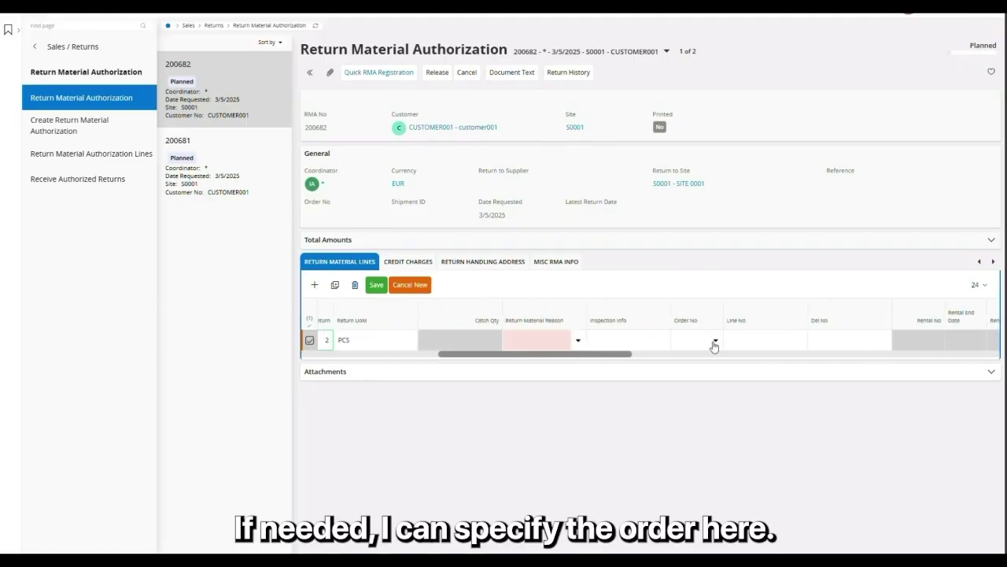
pyautogui.click(714, 344)
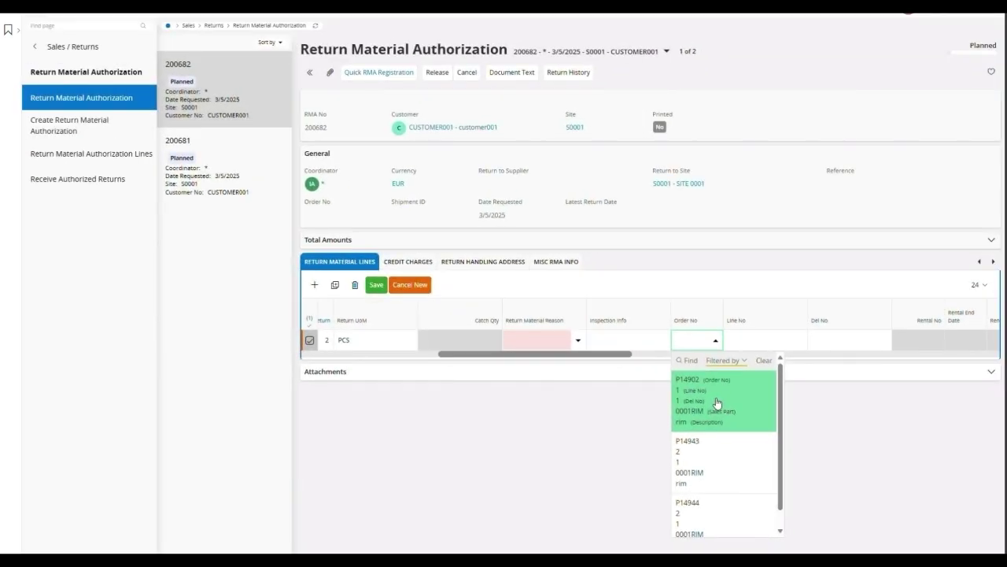
pyautogui.click(716, 402)
pyautogui.click(579, 348)
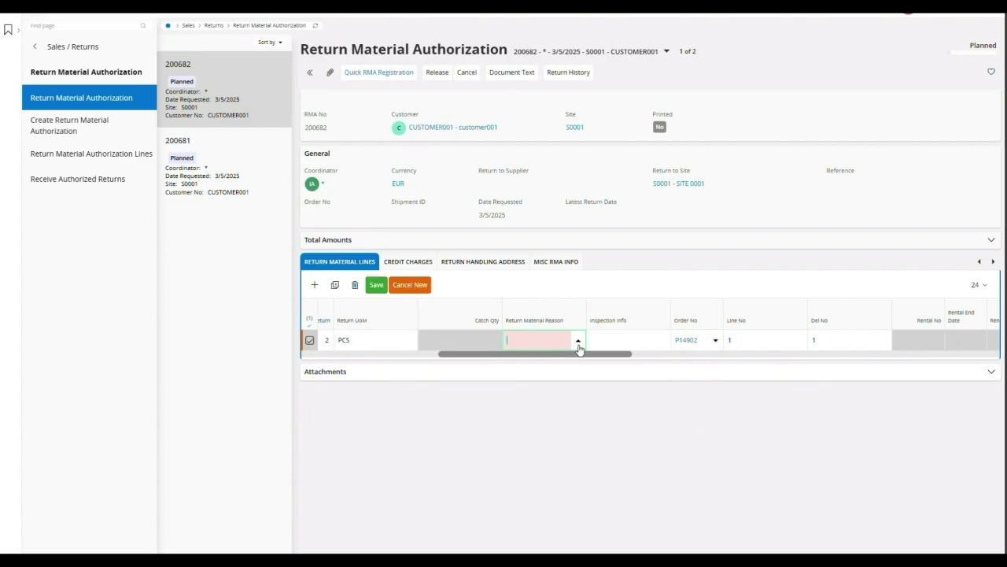
pyautogui.click(555, 443)
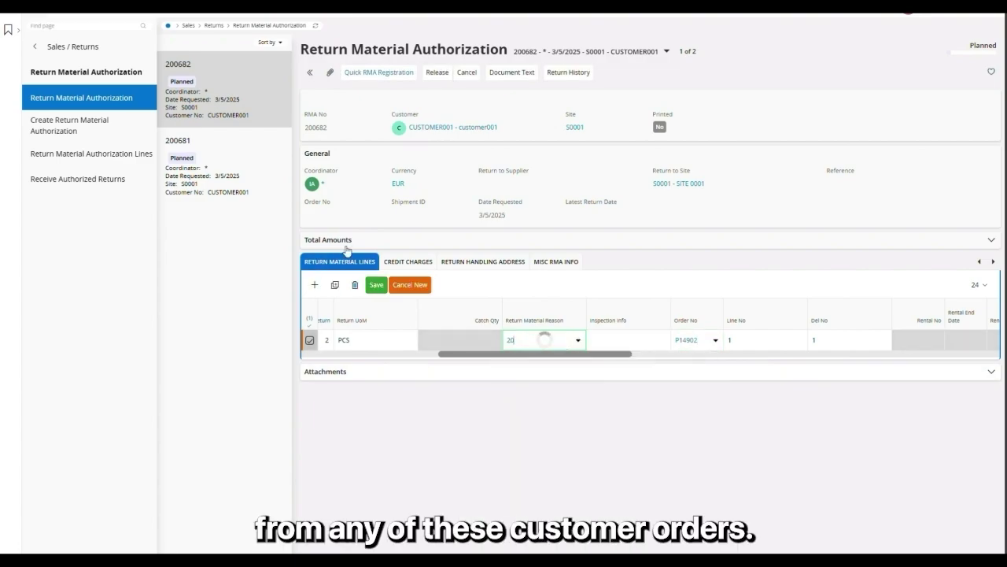
pyautogui.click(375, 285)
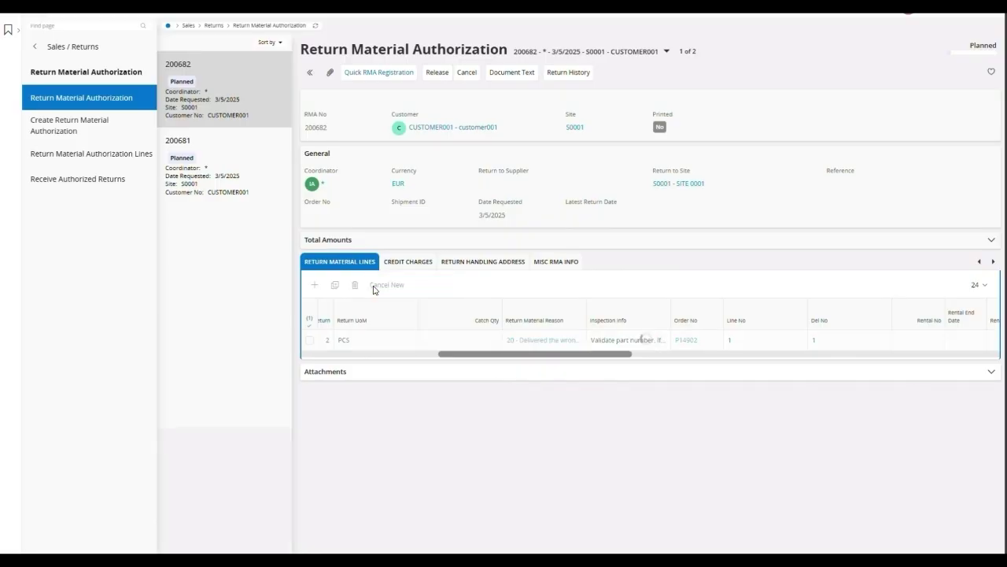
# Step: Release the manually created RMA and confirm the release
pyautogui.click(532, 72)
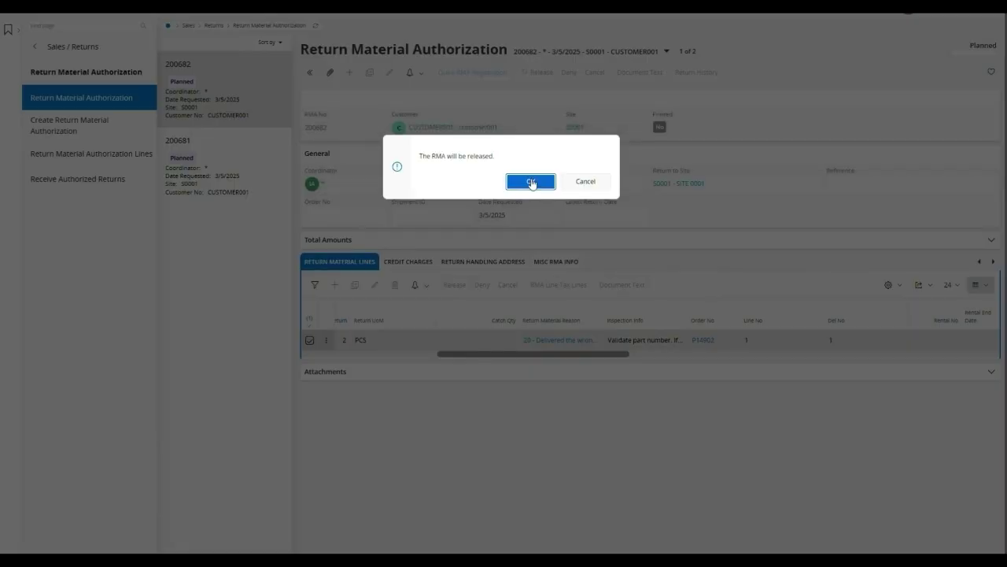
pyautogui.click(531, 180)
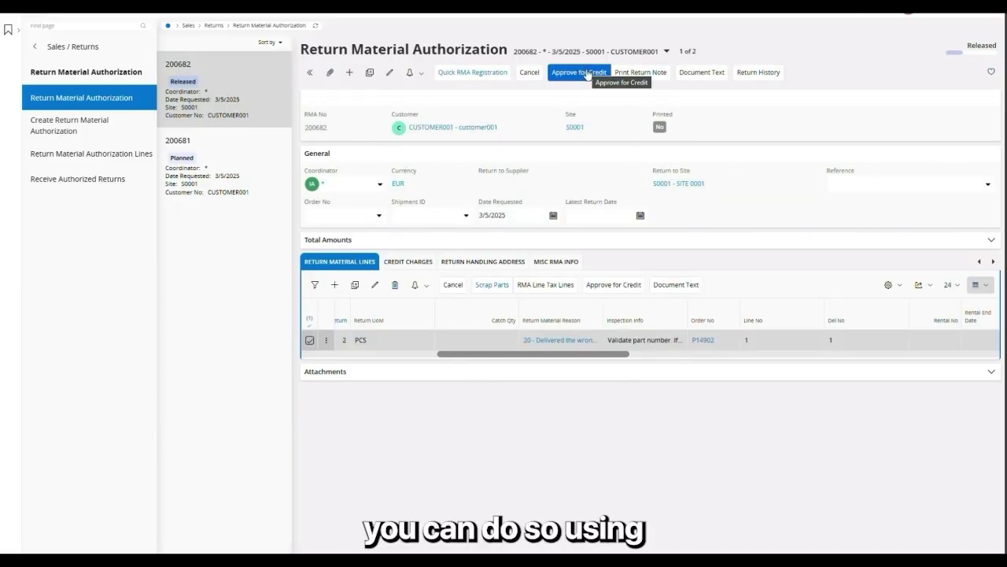
# Step: Approve the released RMA for credit and copy its RMA number
pyautogui.click(587, 74)
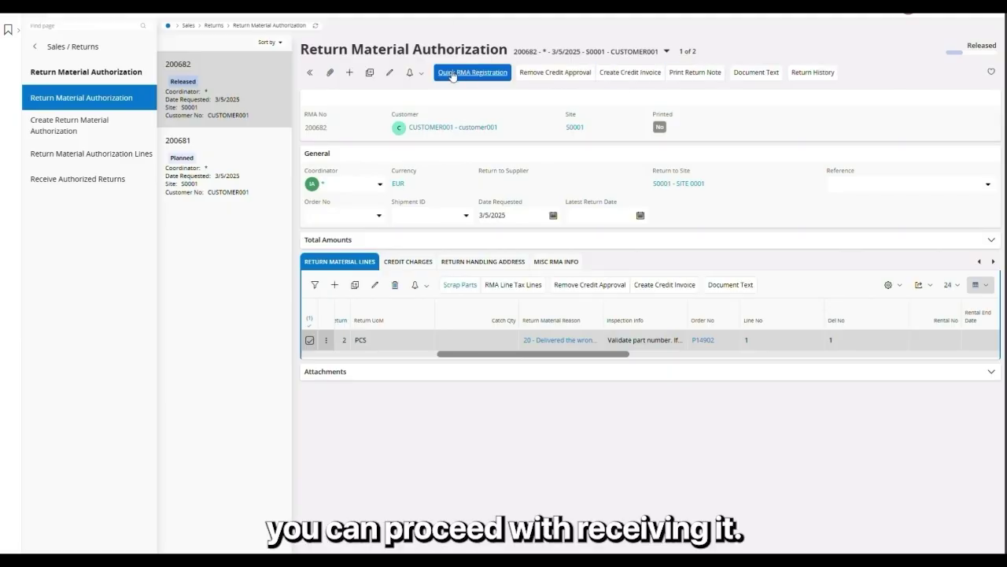
pyautogui.moveTo(334, 131); pyautogui.dragTo(303, 126)
pyautogui.hotkey('ctrl', 'c')
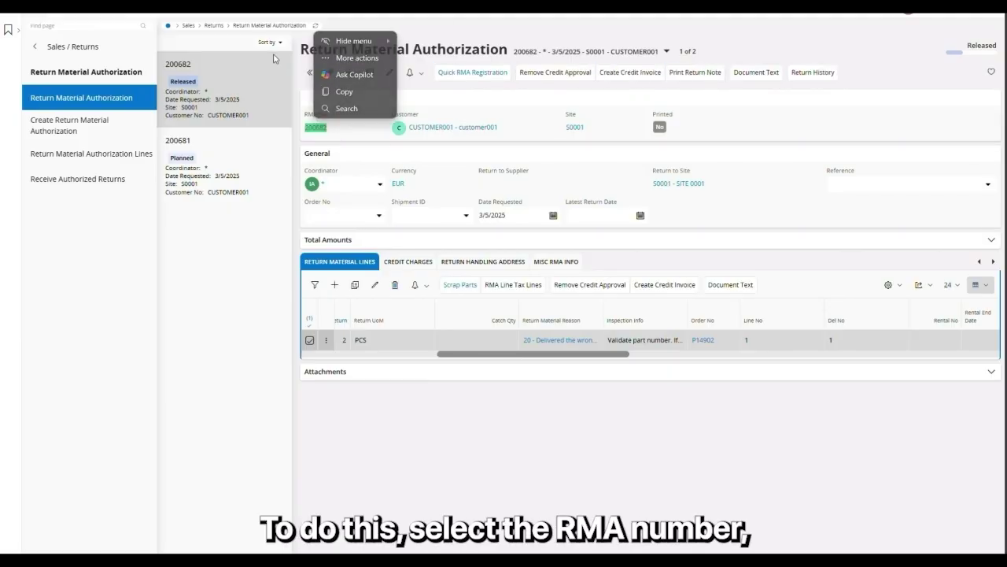
pyautogui.click(359, 92)
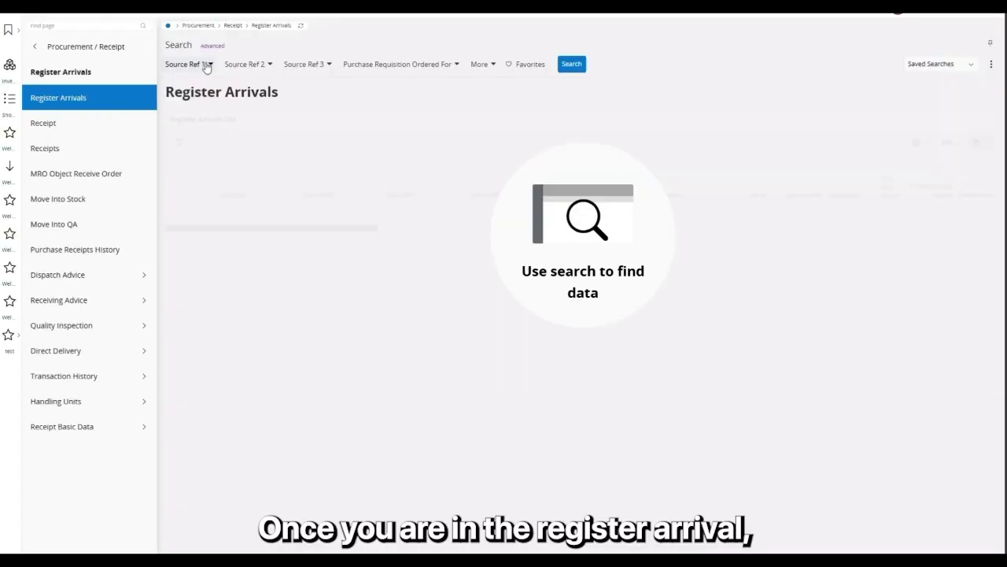
# Step: Search Register Arrivals for the return using the copied RMA number as Source Ref 1
pyautogui.click(207, 65)
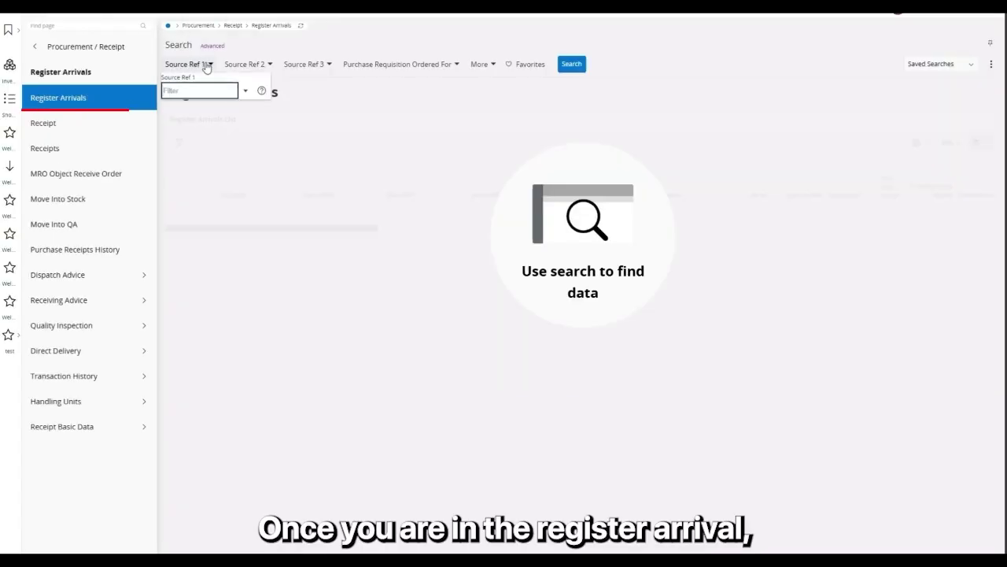
pyautogui.hotkey('ctrl', 'v')
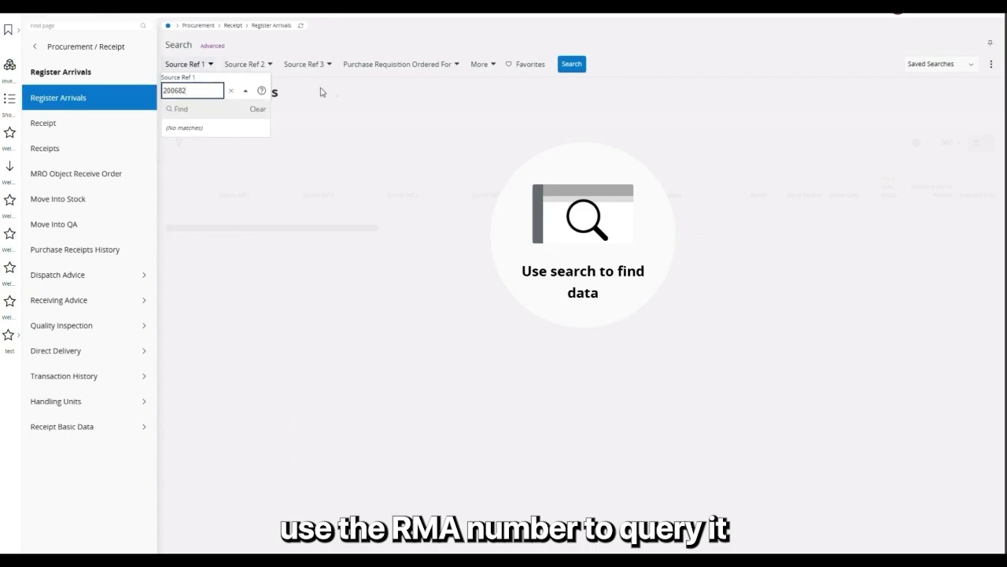
pyautogui.click(571, 64)
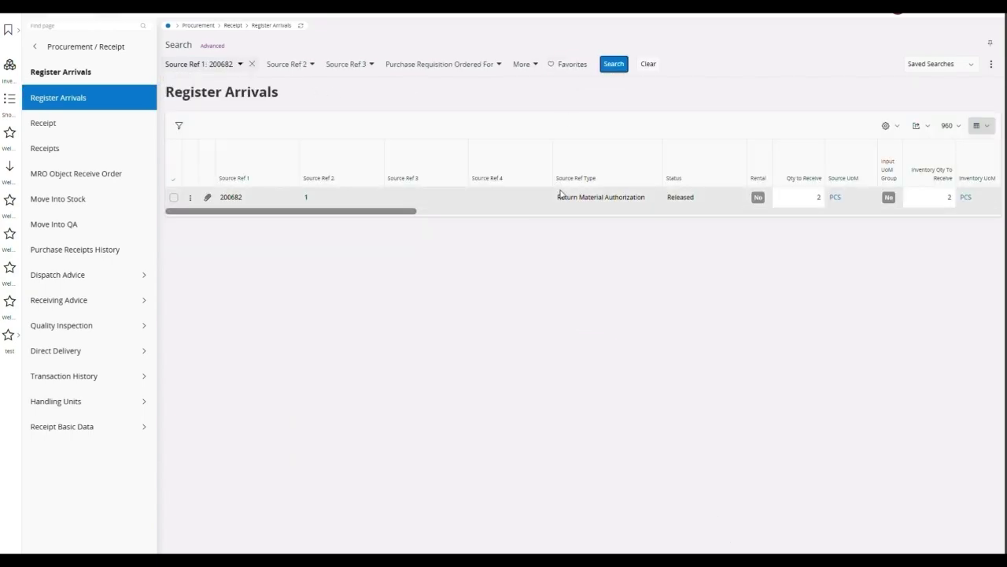
# Step: Receive the RMA line's parts against order deliveries, setting its location number to 203462, the pick location
pyautogui.click(174, 198)
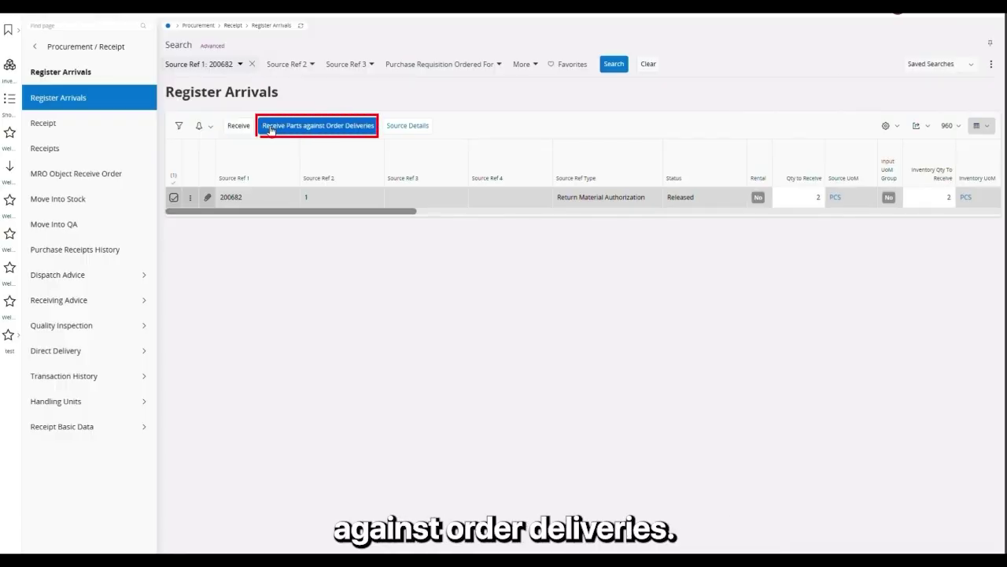
pyautogui.click(342, 127)
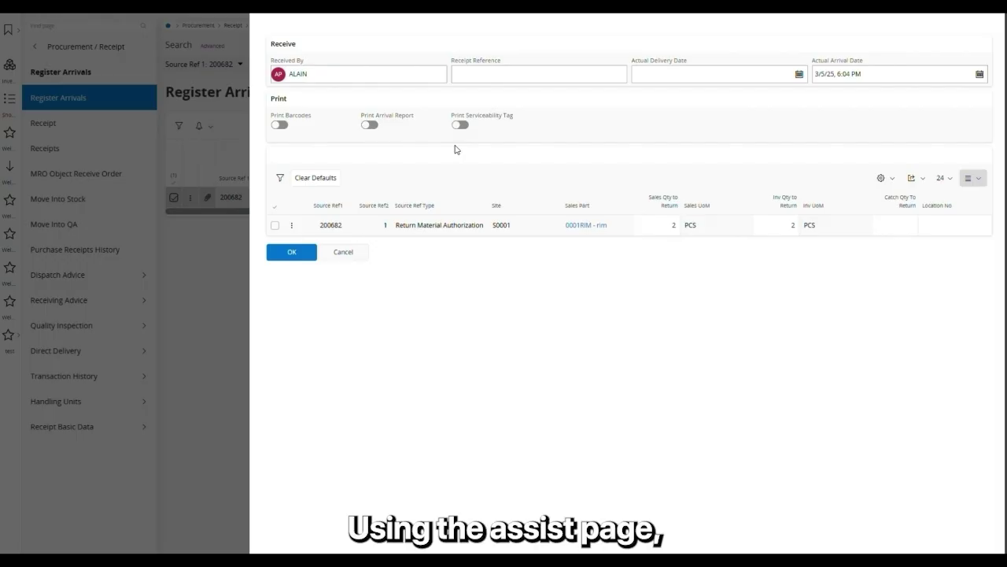
pyautogui.click(962, 227)
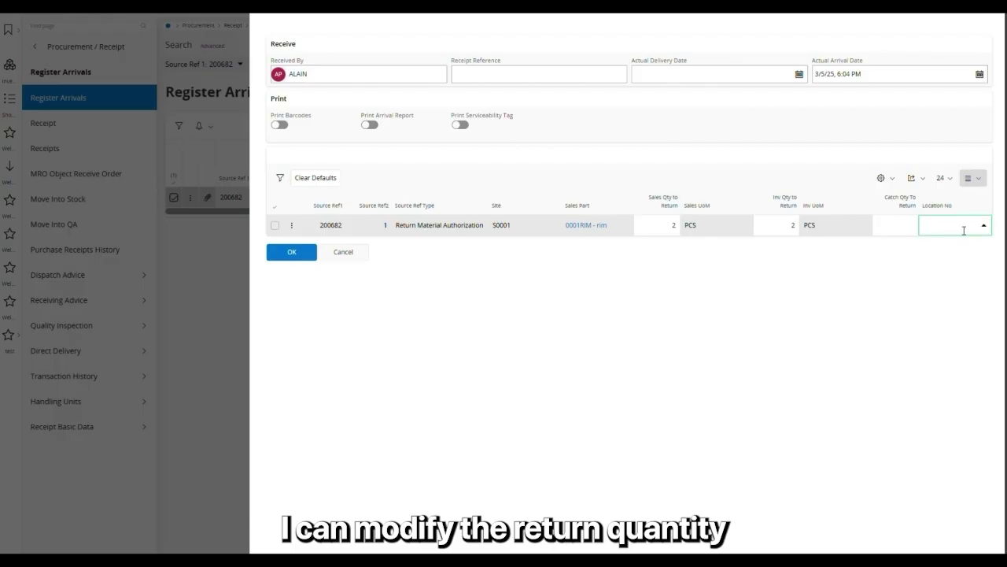
pyautogui.click(987, 227)
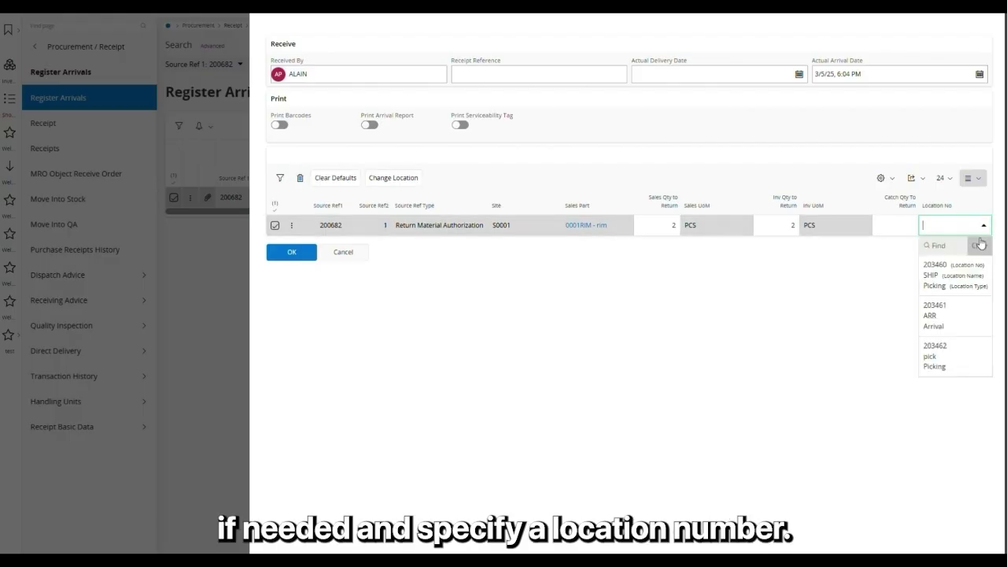
pyautogui.click(956, 359)
pyautogui.click(300, 257)
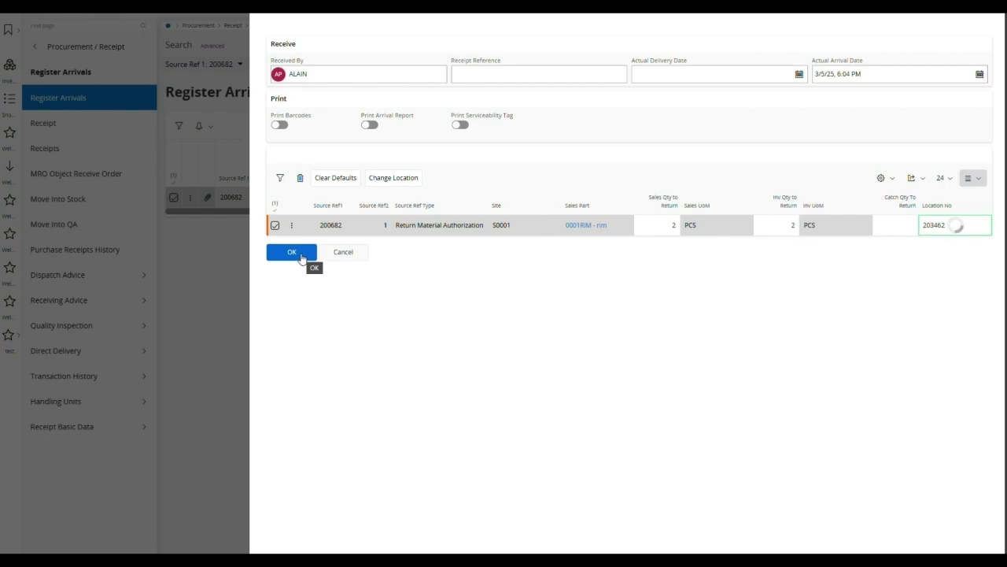
# Step: Switch the receipt lines to table view, submit the receipt and proceed with receiving the selected line
pyautogui.click(974, 180)
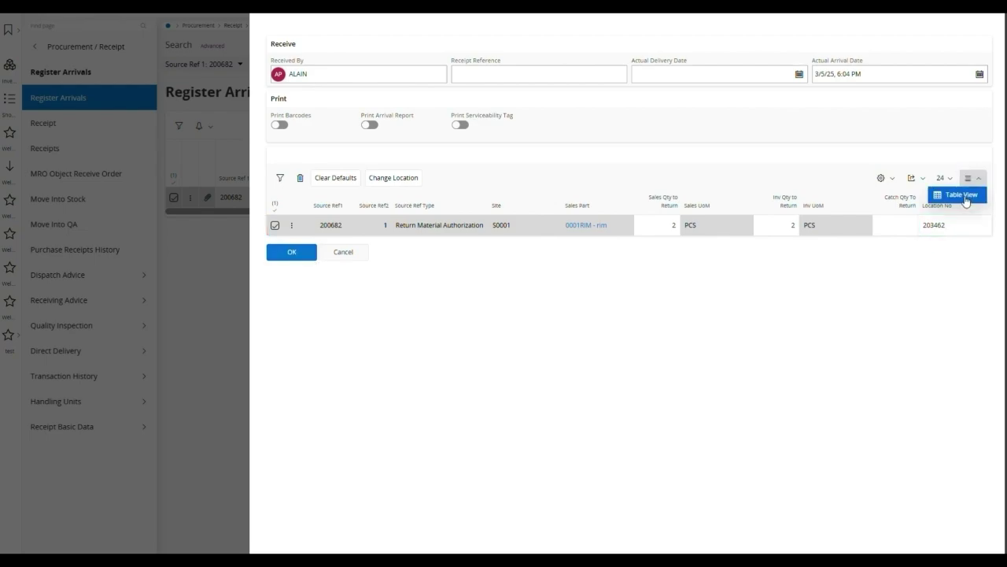
pyautogui.click(963, 195)
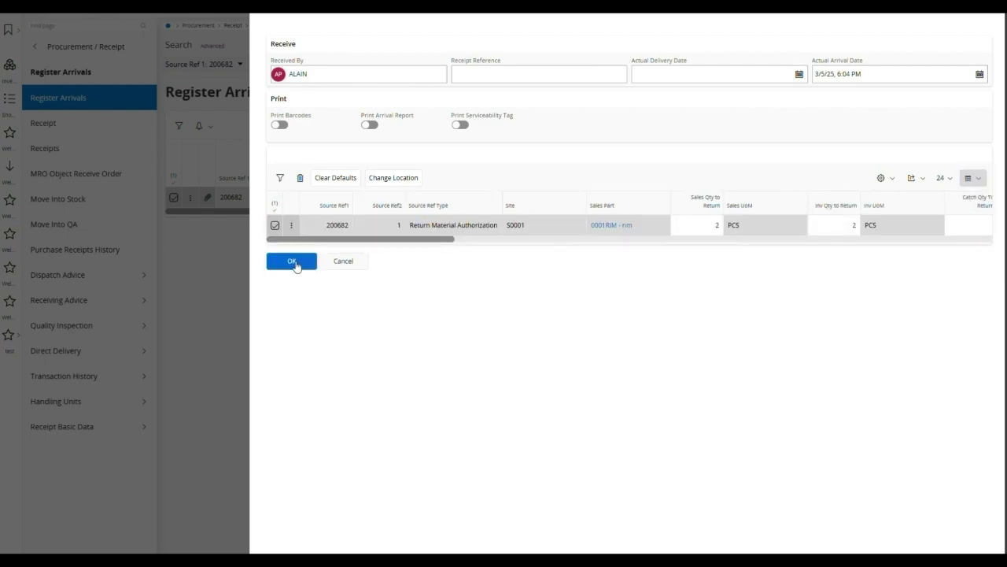
pyautogui.click(296, 264)
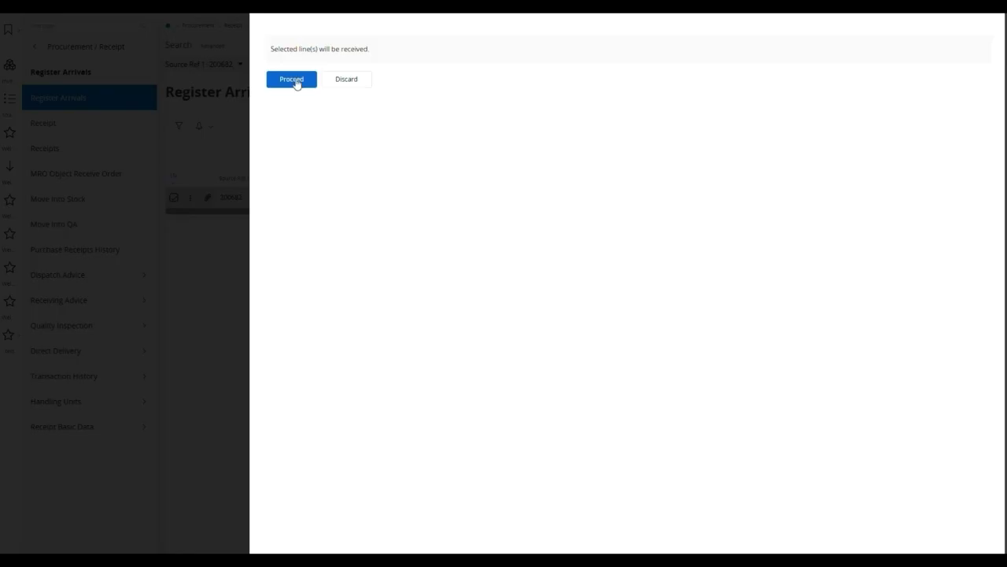
pyautogui.click(293, 80)
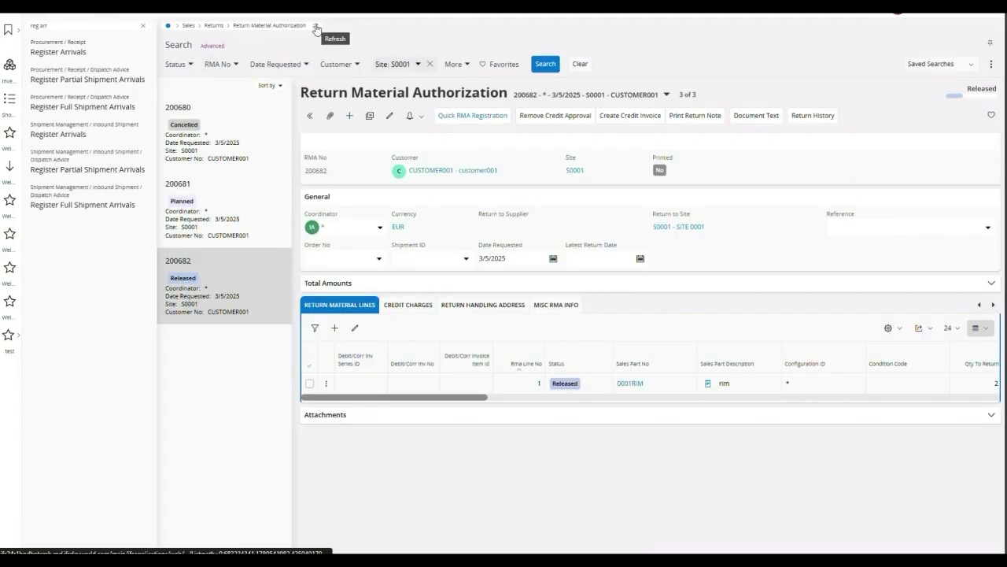
# Step: Refresh the RMA and create its credit invoice, answering yes to all and proceeding
pyautogui.click(317, 27)
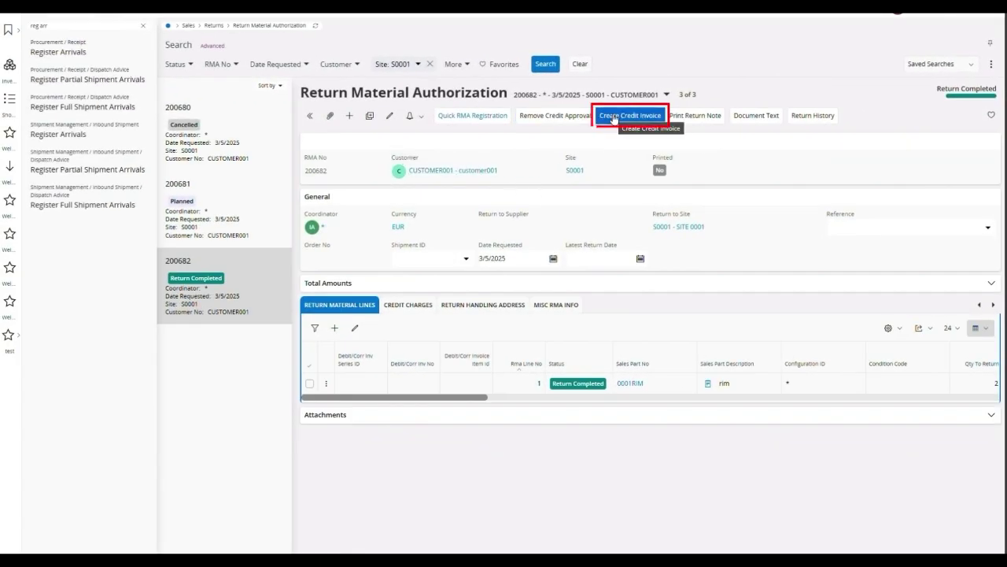
pyautogui.click(613, 117)
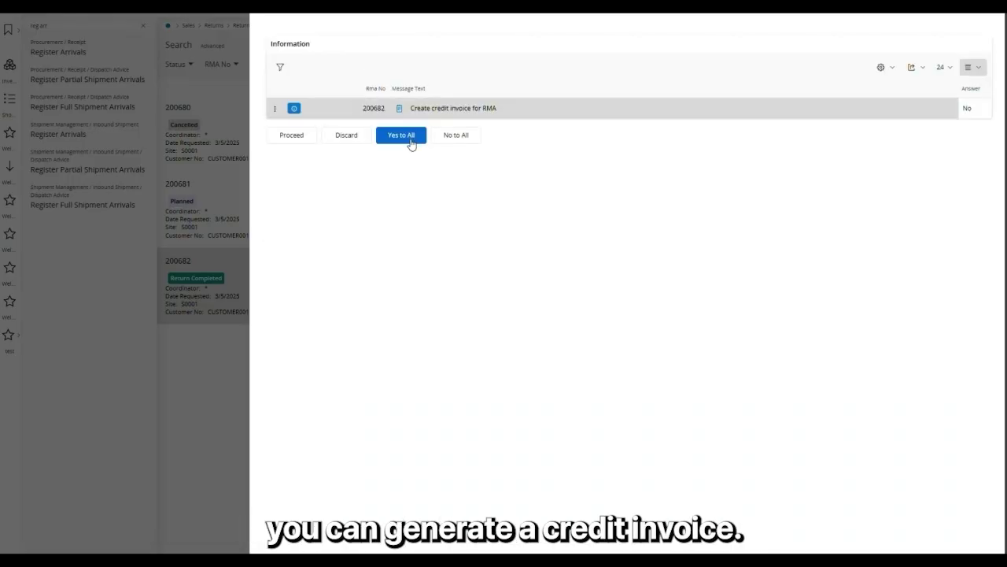
pyautogui.click(402, 136)
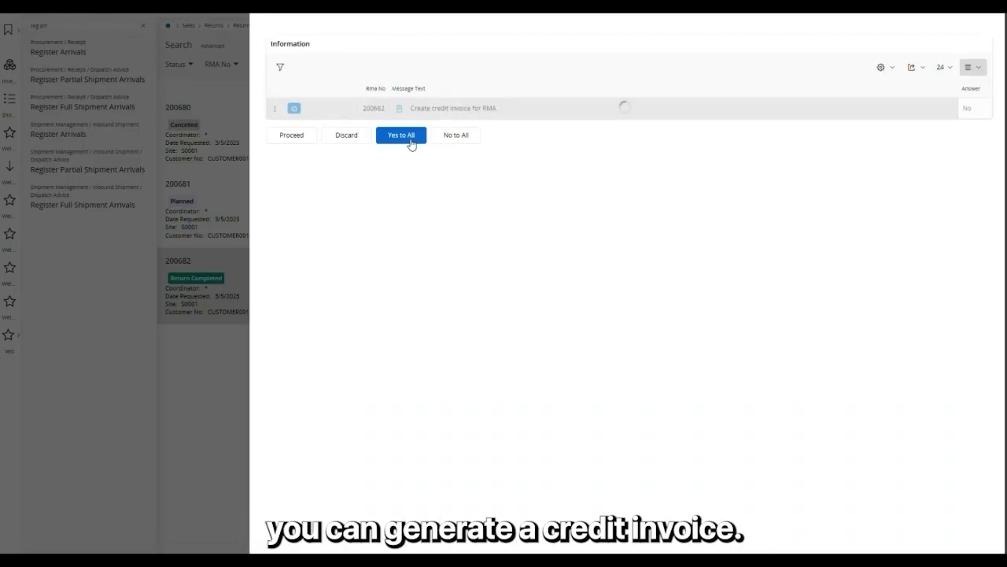
pyautogui.click(281, 138)
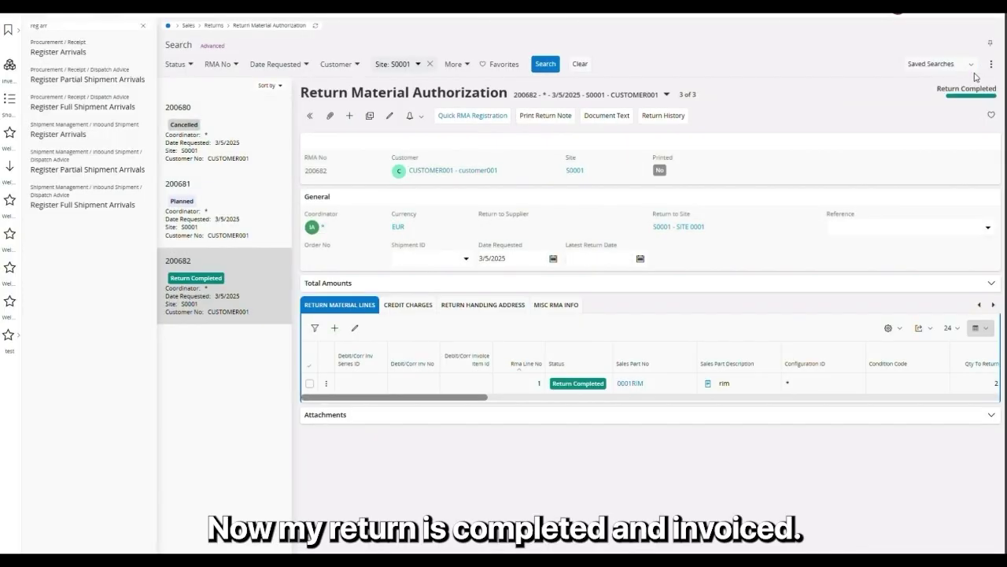
# Step: Open the invoice information of the customer order linked to the return line and examine the RMA number on its invoice lines
pyautogui.moveTo(976, 91)
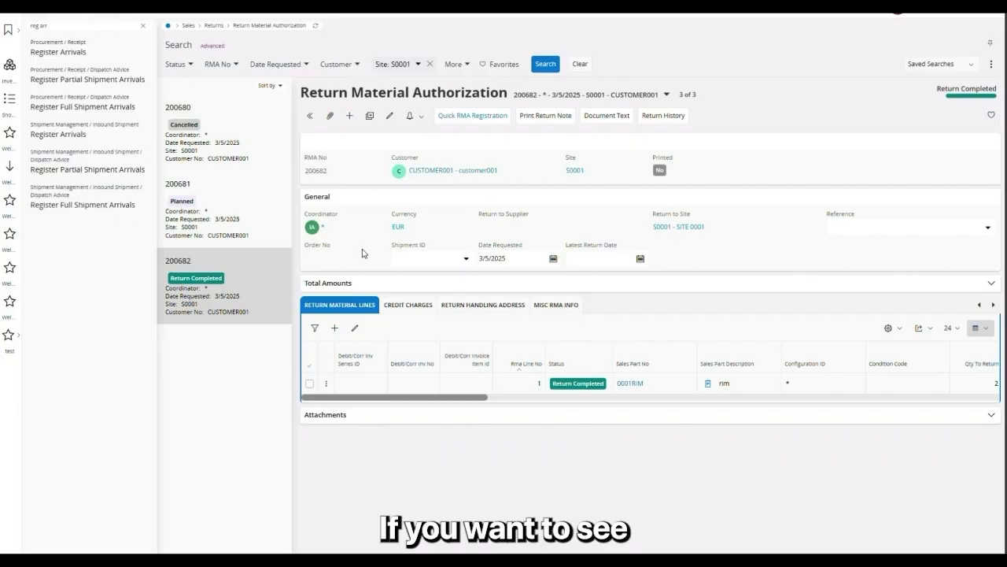
pyautogui.moveTo(359, 400); pyautogui.dragTo(576, 415)
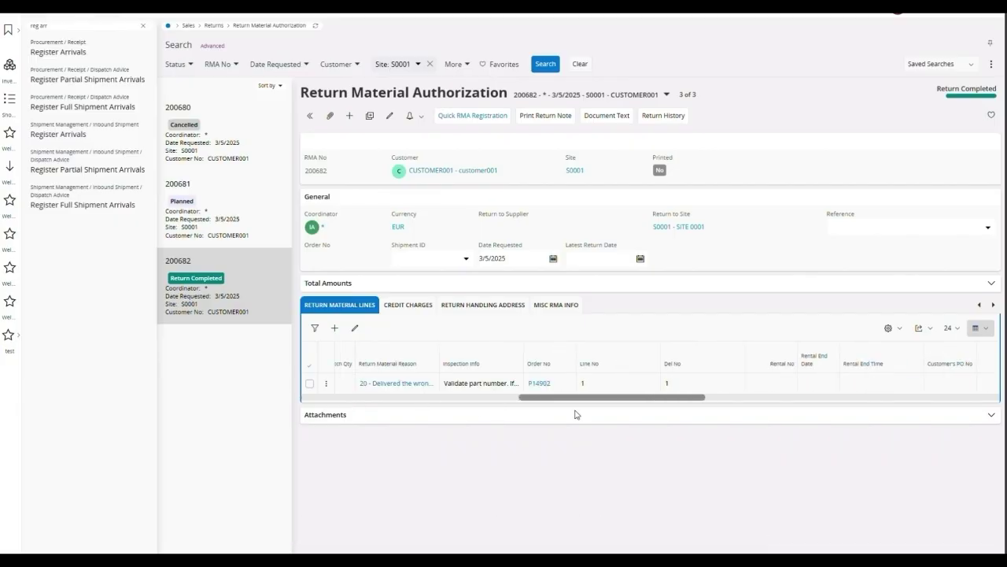
pyautogui.click(539, 383)
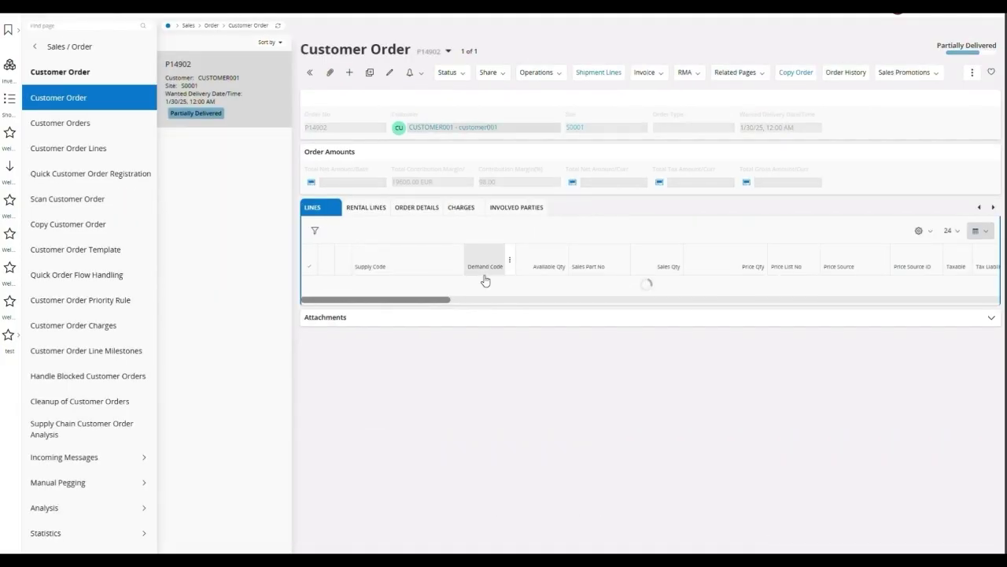
pyautogui.click(651, 76)
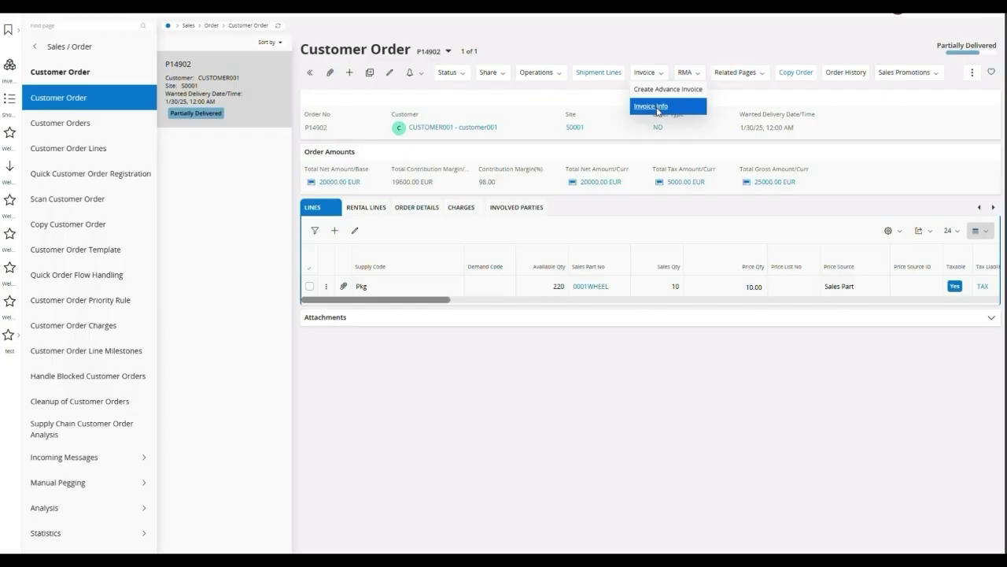
pyautogui.click(657, 107)
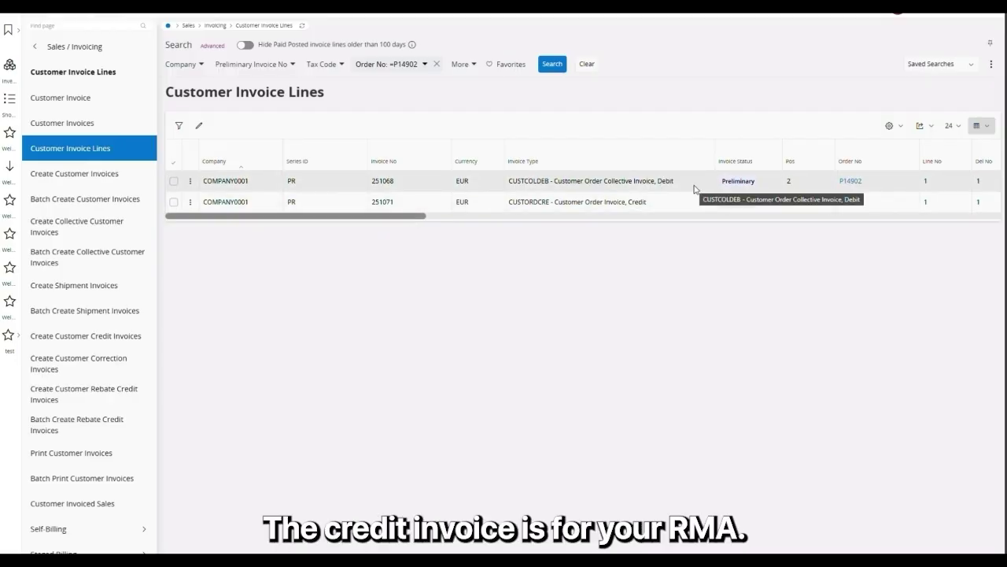
pyautogui.moveTo(423, 215); pyautogui.dragTo(593, 222)
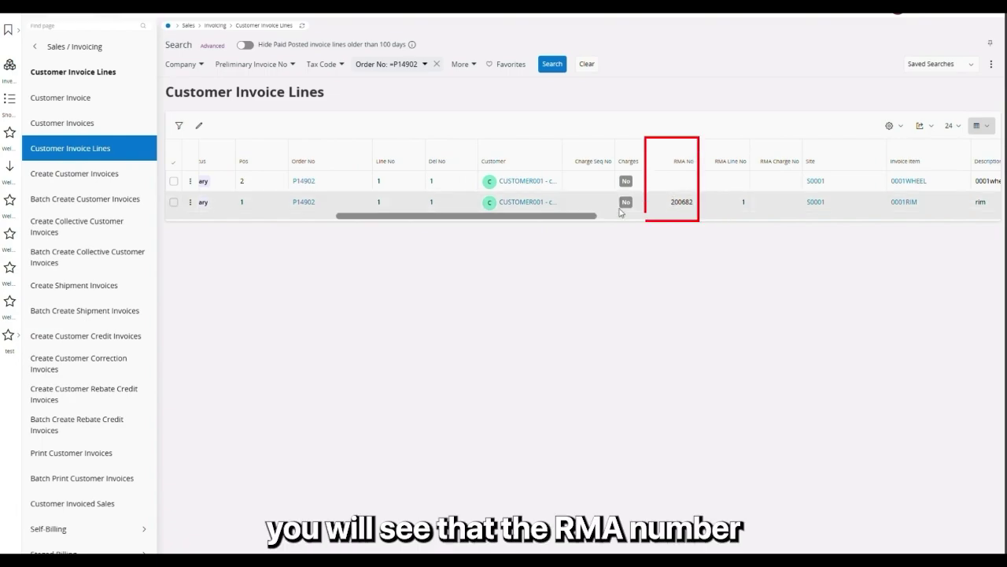
pyautogui.moveTo(570, 218); pyautogui.dragTo(721, 221)
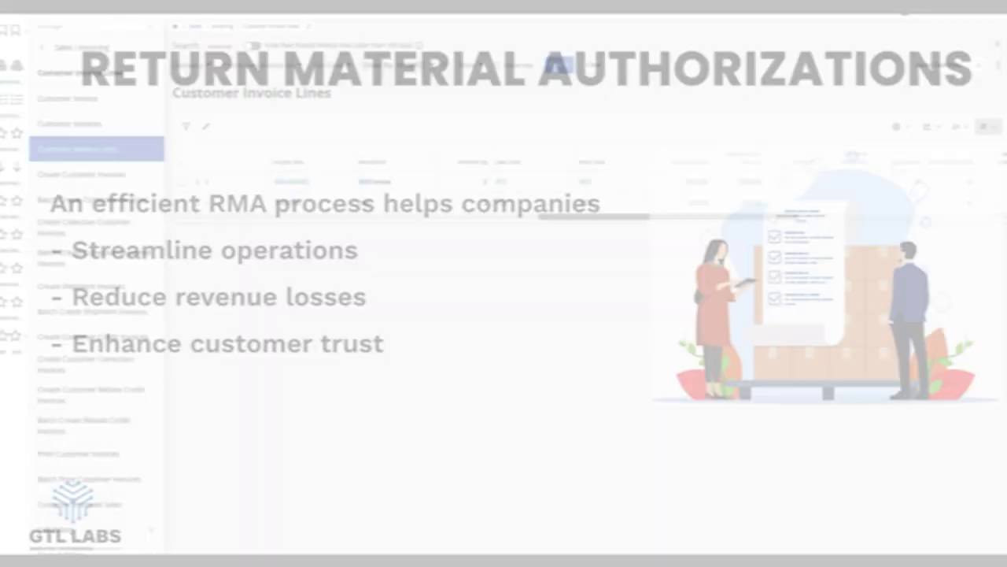